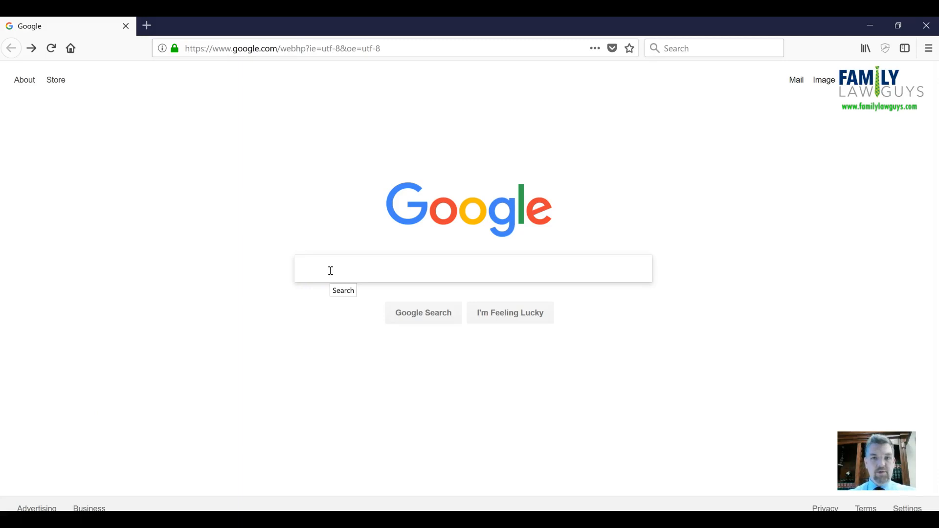
Step: Search Google for "arizona child support calculator"
text(a)
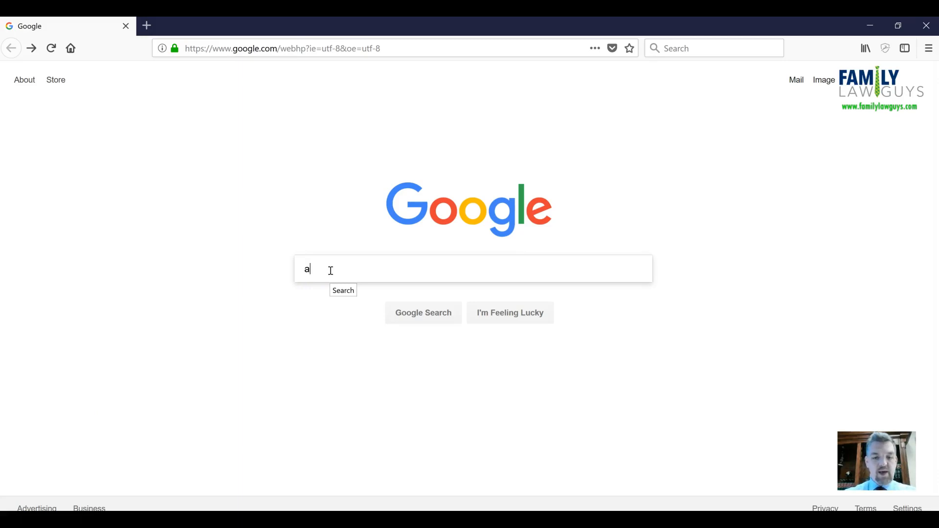
text(rizona child s)
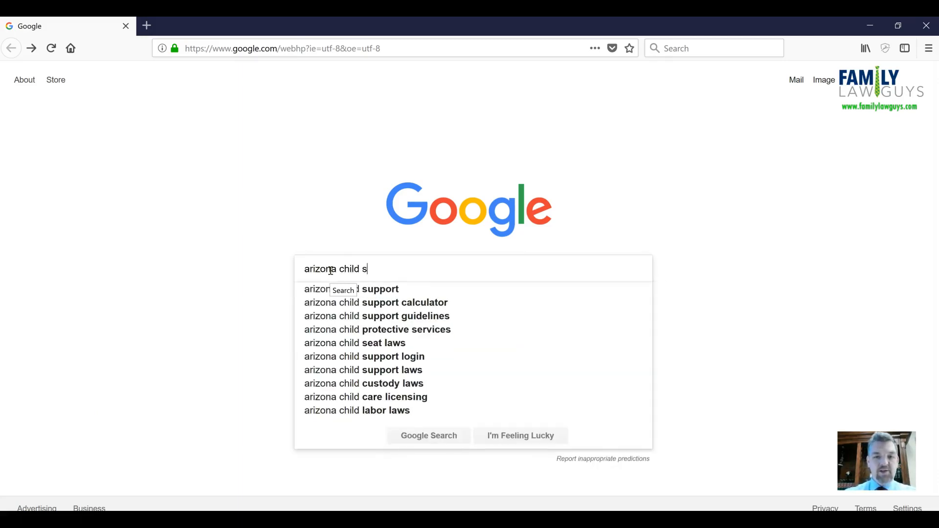
text(upport calculator)
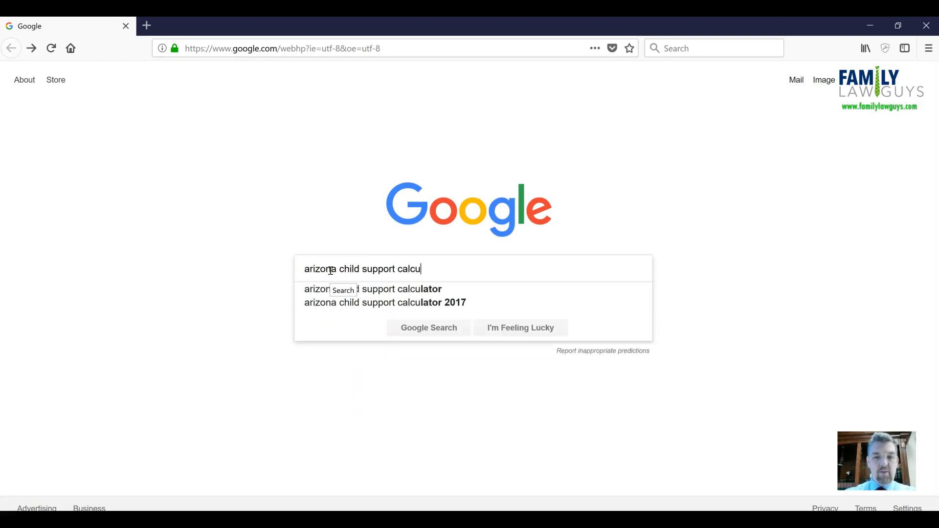
key(Return)
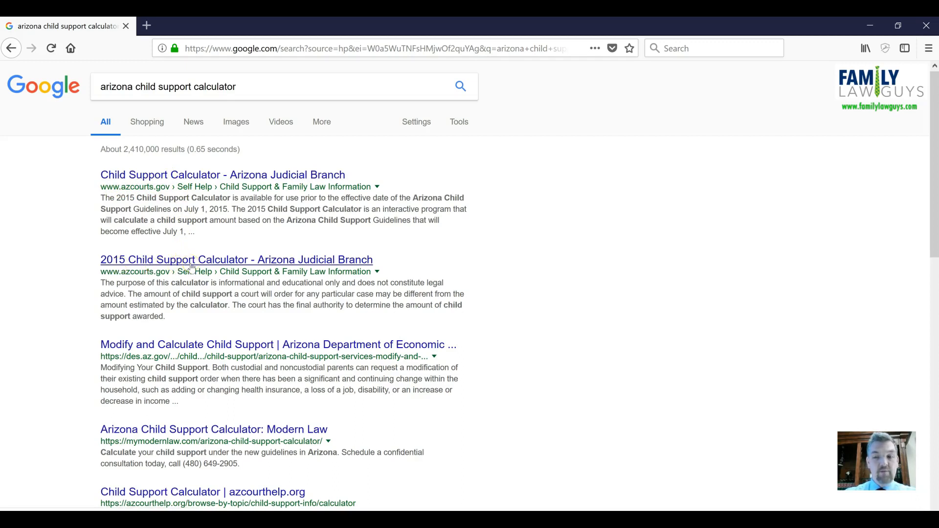
Step: Open the Child Support Calculator - Arizona Judicial Branch result and review its calculator information page
click(193, 176)
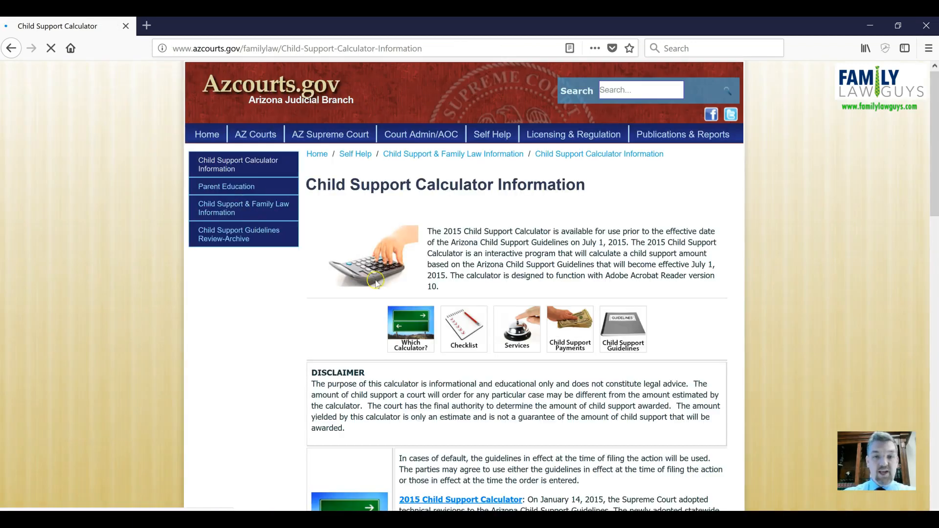
scroll(534, 412, down, 3)
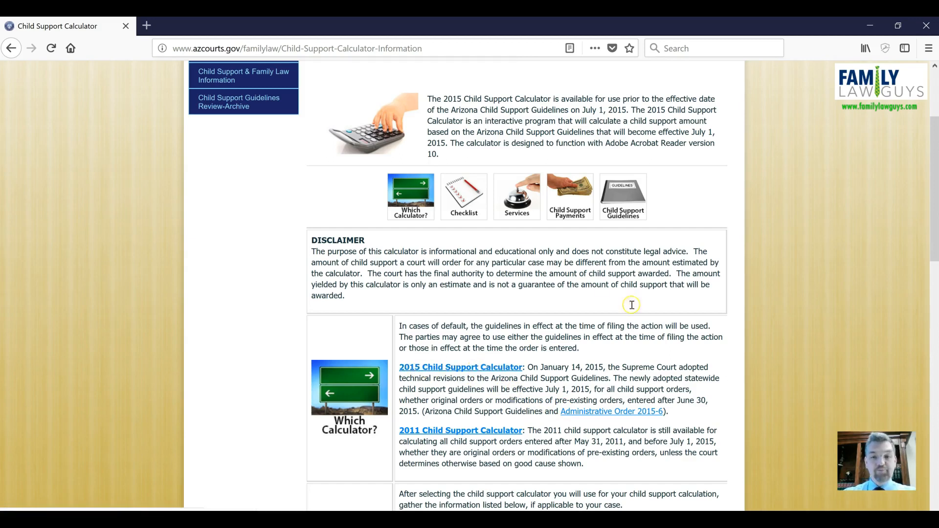
scroll(467, 323, up, 3)
scroll(520, 305, down, 9)
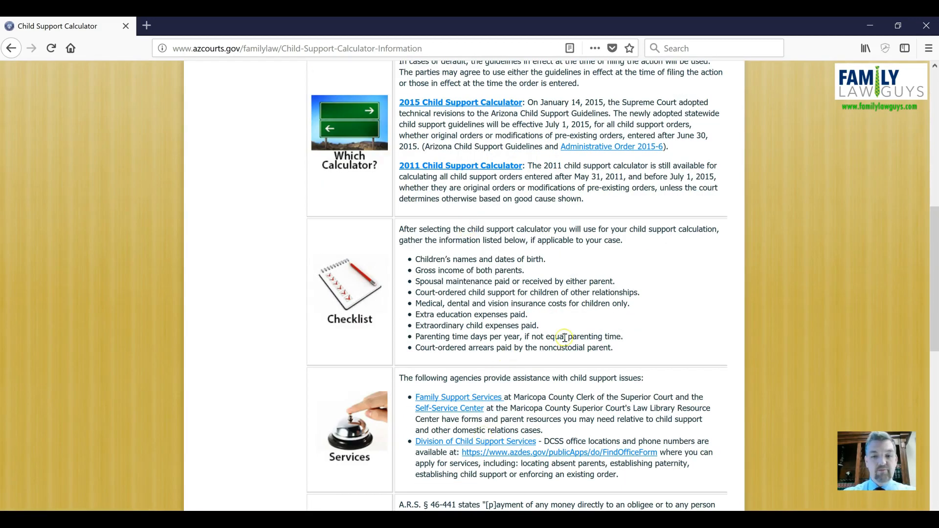
scroll(547, 342, up, 7)
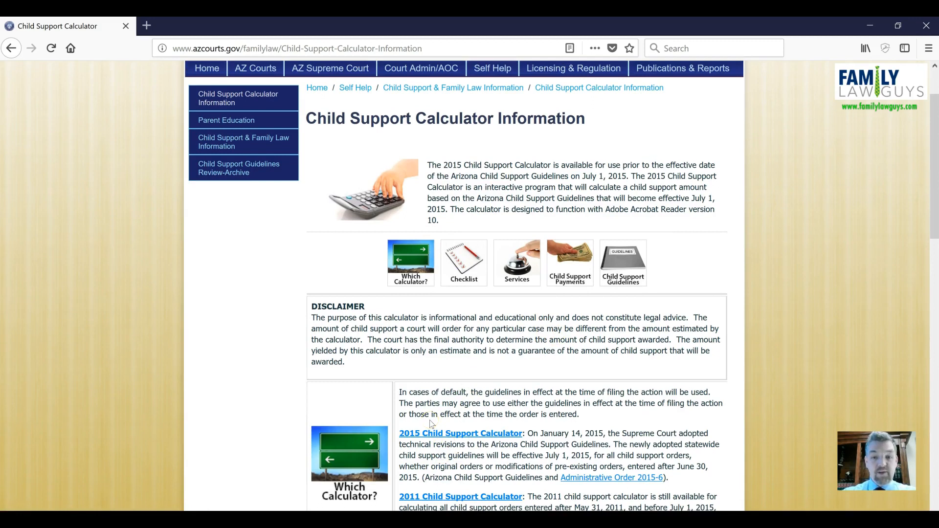
Step: Open the 2015 Child Support Calculator in a new tab
click(439, 435)
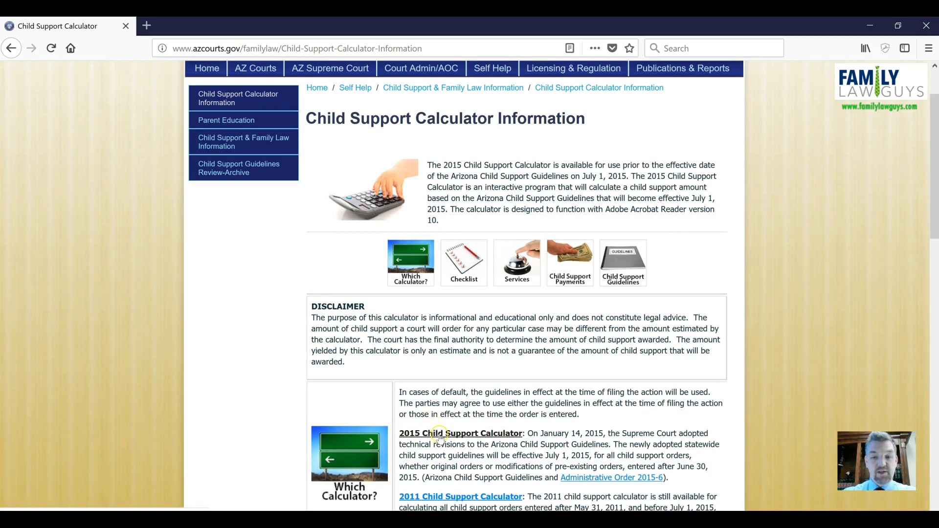
scroll(489, 415, down, 2)
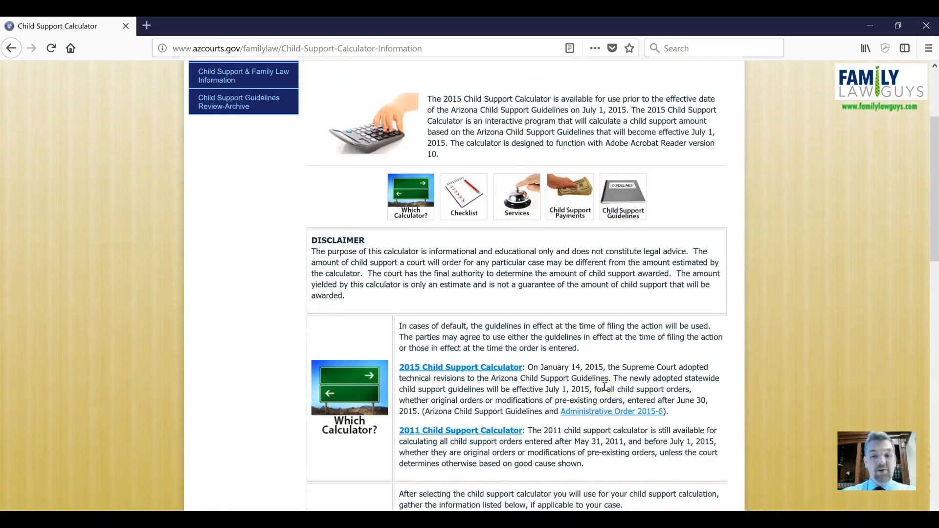
click(465, 372)
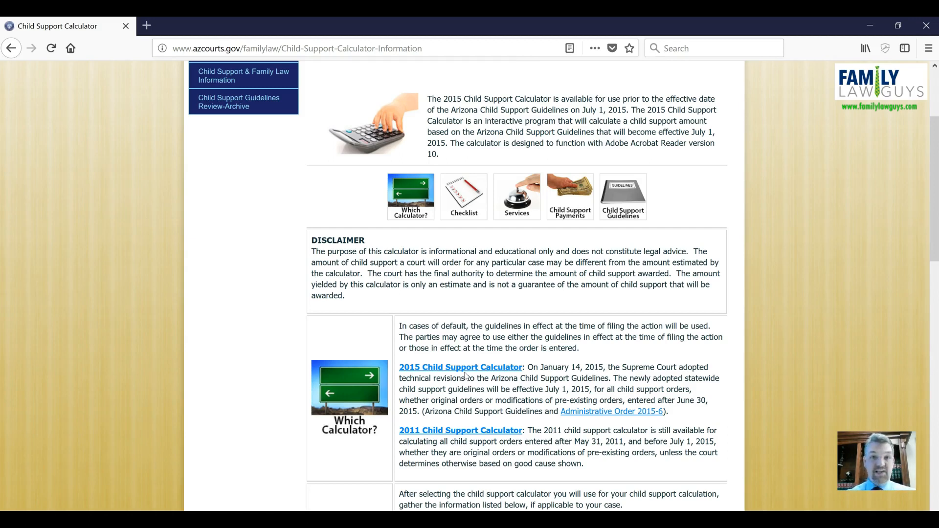
click(437, 371)
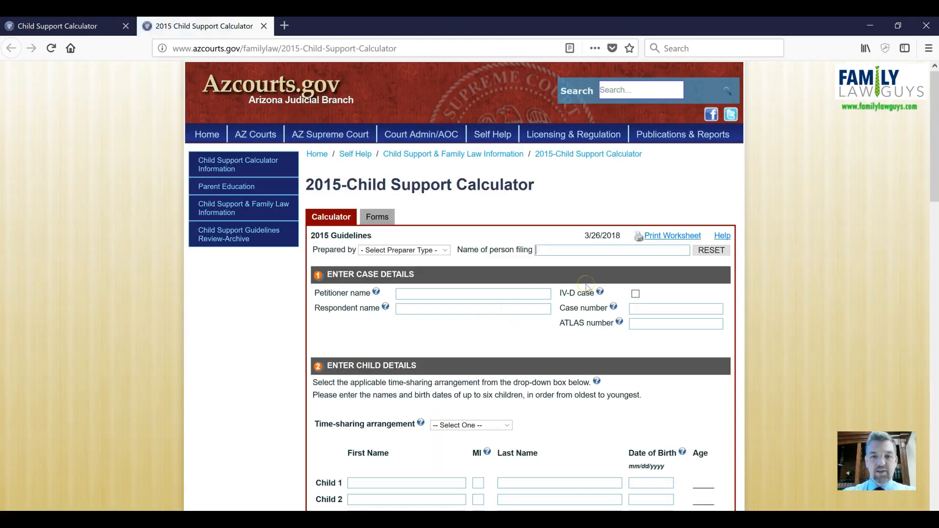
Step: Scroll through the 2015 calculator form to review its sections down to the support obligation
scroll(611, 276, down, 1)
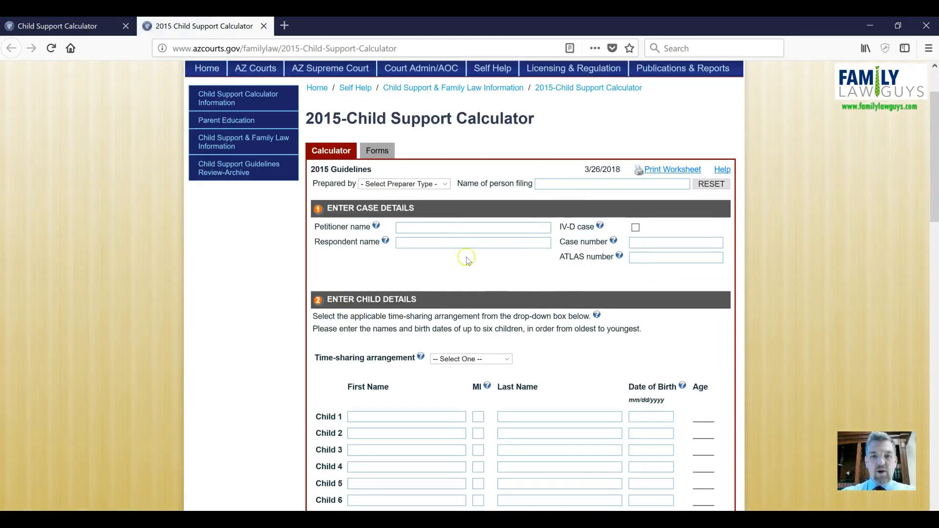
scroll(502, 293, down, 6)
scroll(504, 287, down, 8)
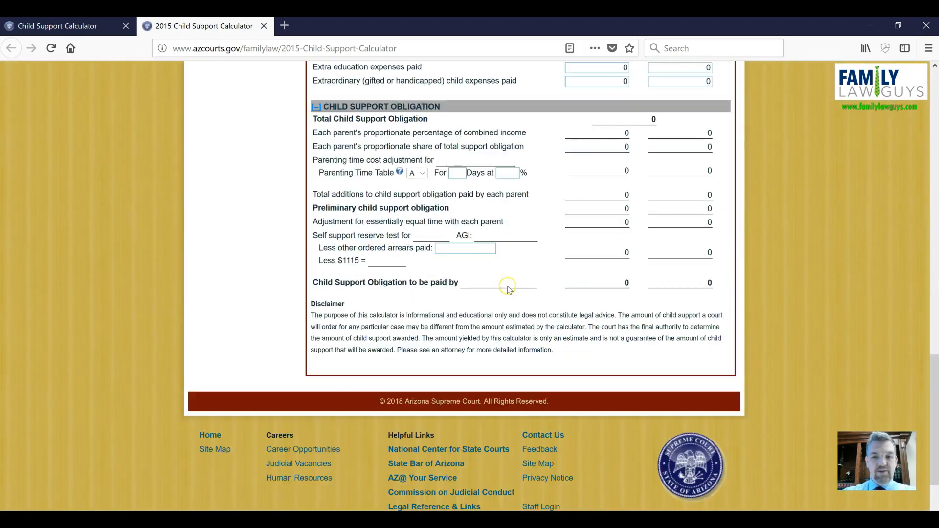
scroll(514, 288, up, 6)
scroll(526, 303, up, 10)
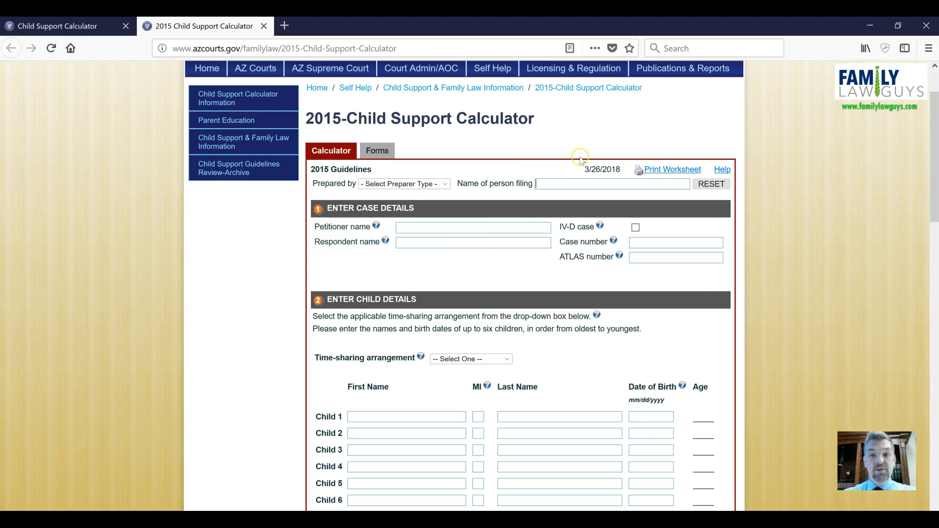
Step: Set the Prepared by preparer type to Petitioner
click(562, 188)
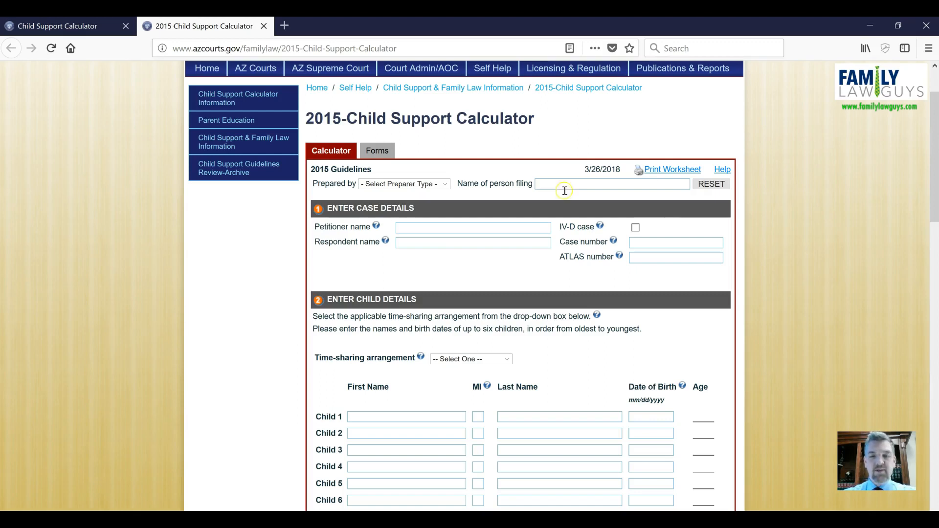
click(670, 171)
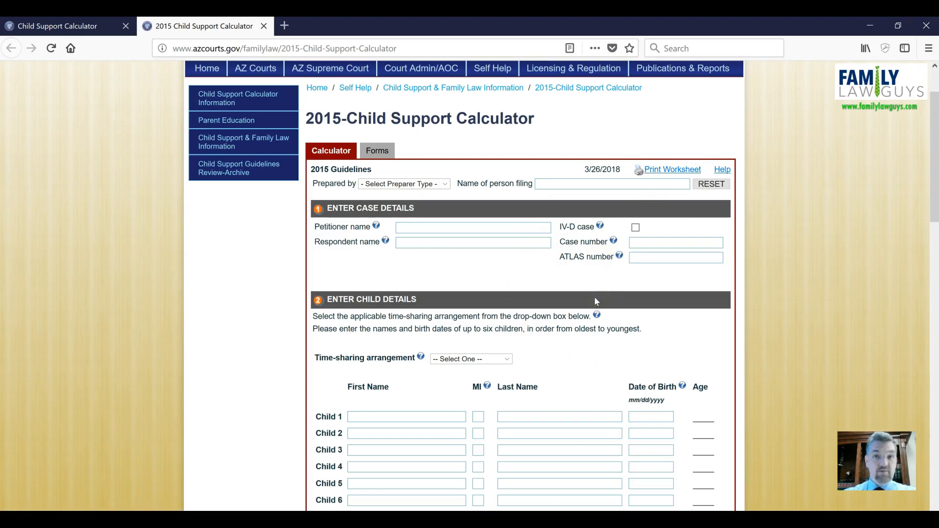
click(444, 189)
click(446, 185)
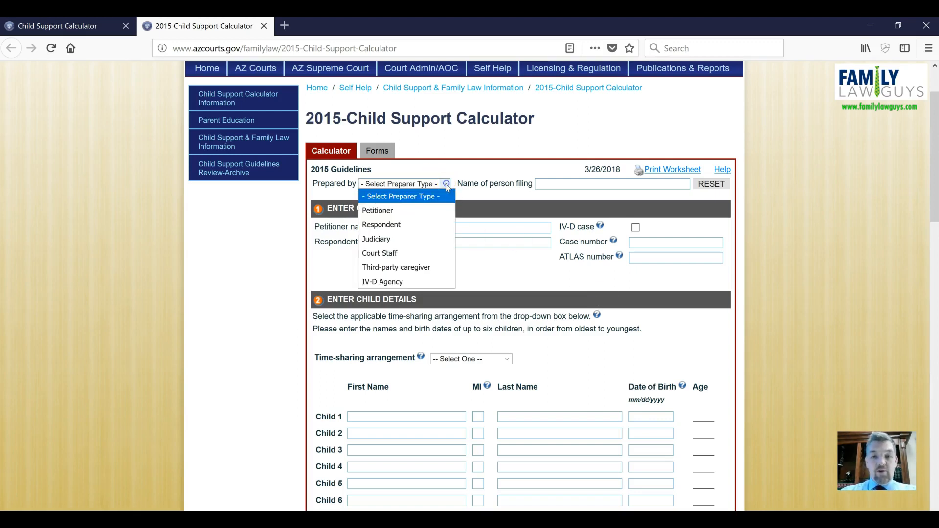
click(417, 212)
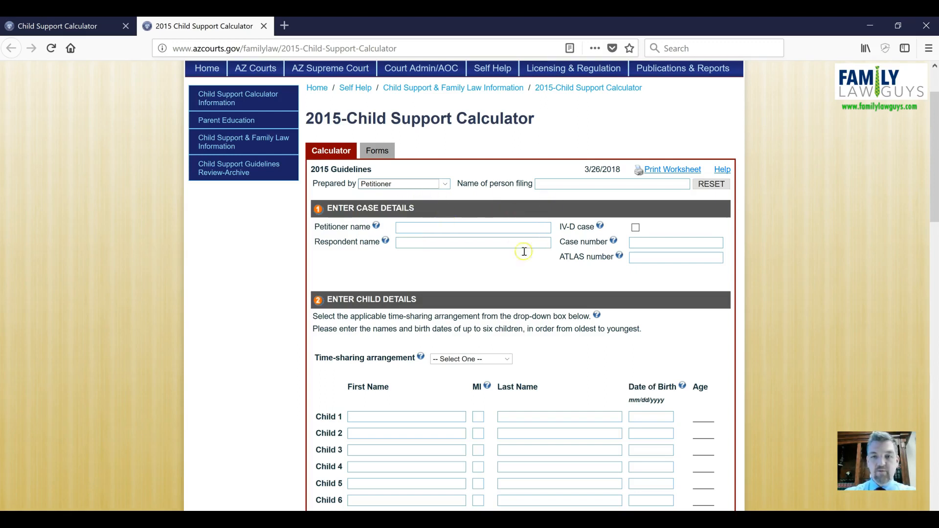
Step: Enter the filer's full name as the name of person filing
click(417, 229)
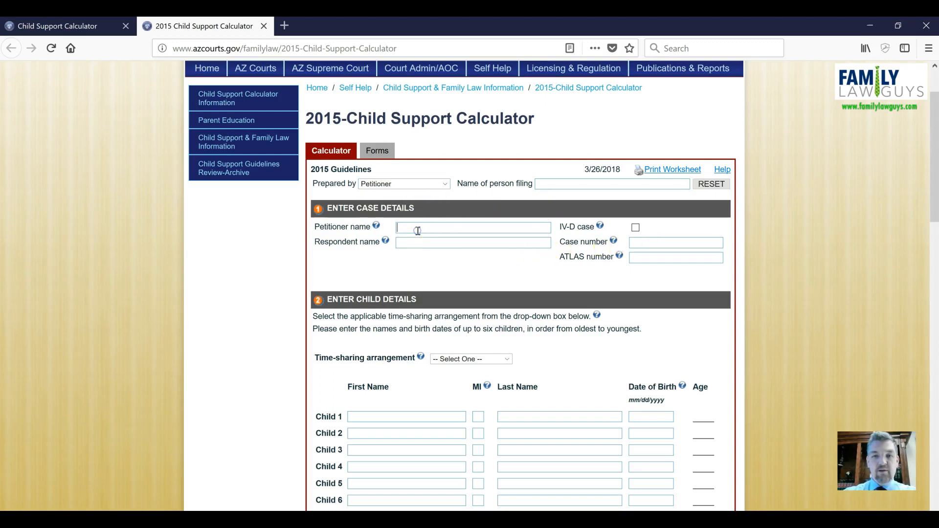
click(558, 182)
text(JaOH)
key(BackSpace)
key(BackSpace)
key(BackSpace)
text(John Doe)
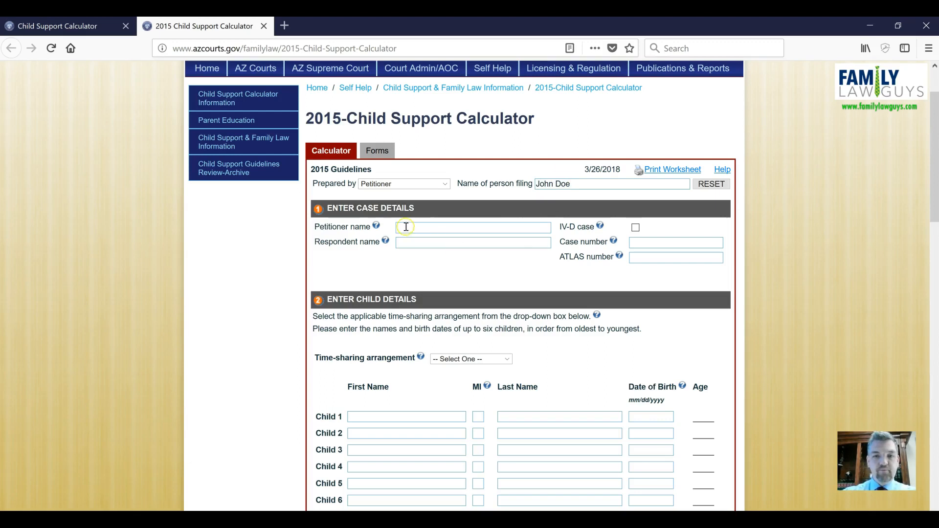
text(John Doe)
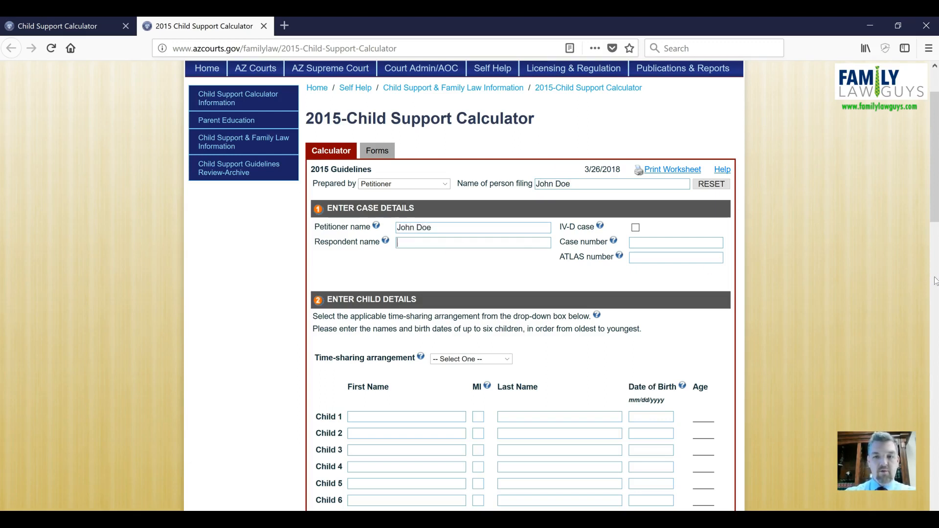
Step: Fill in the petitioner's and the respondent's full names in the case details
key(Tab)
text(Jane Doe)
Step: Enter the family court case number in the case details
click(641, 243)
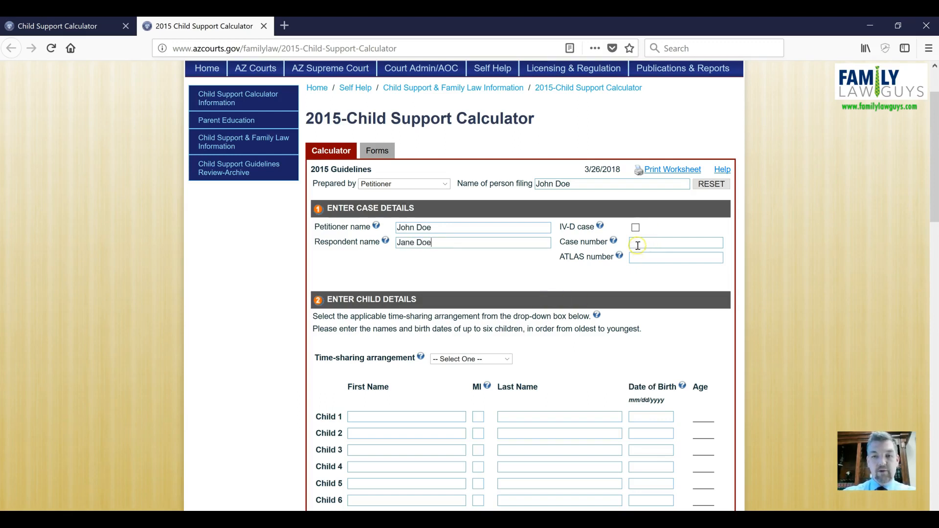
text(FC)
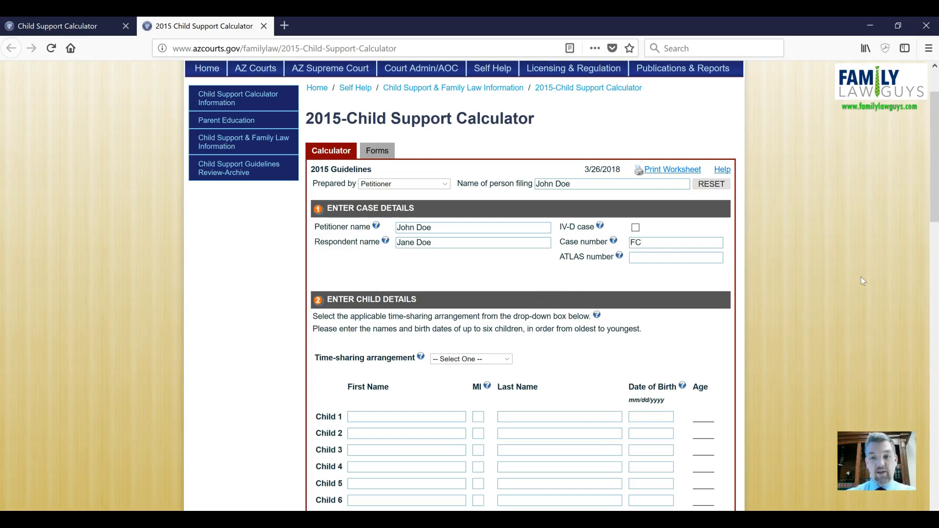
text(2018-123)
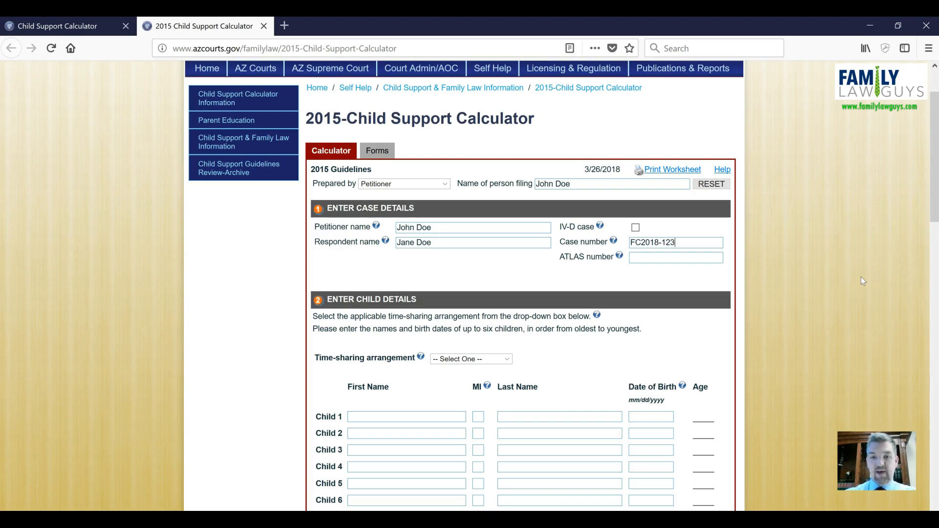
text(456)
click(611, 297)
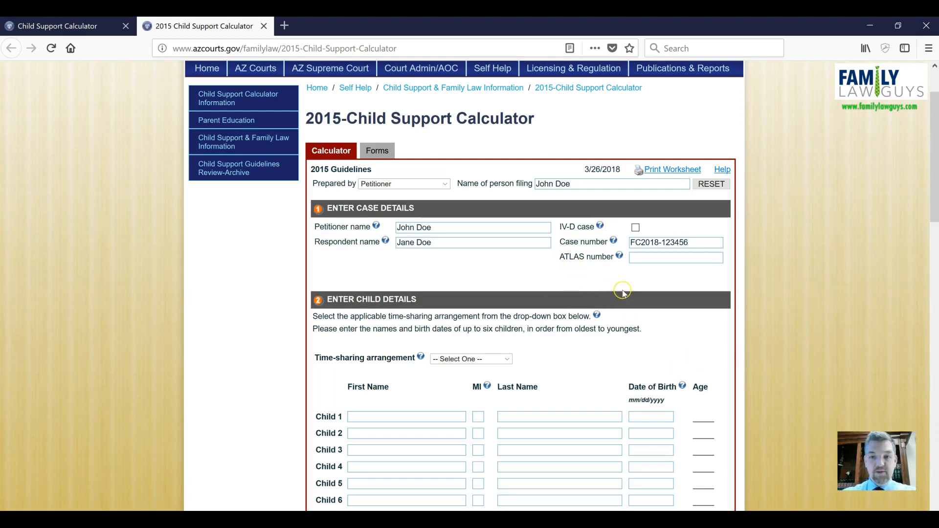
Step: Set the time-sharing arrangement in the child details to Mostly with Mother
scroll(588, 269, down, 2)
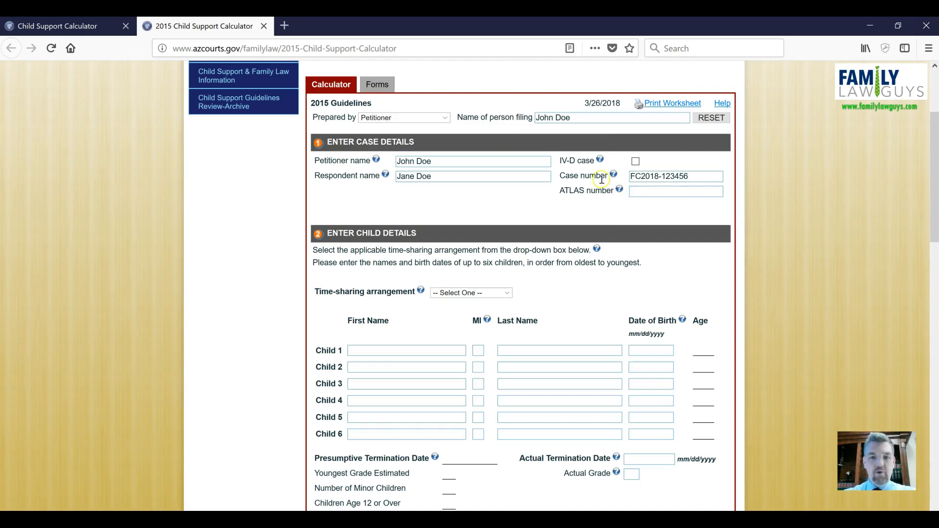
scroll(636, 191, down, 3)
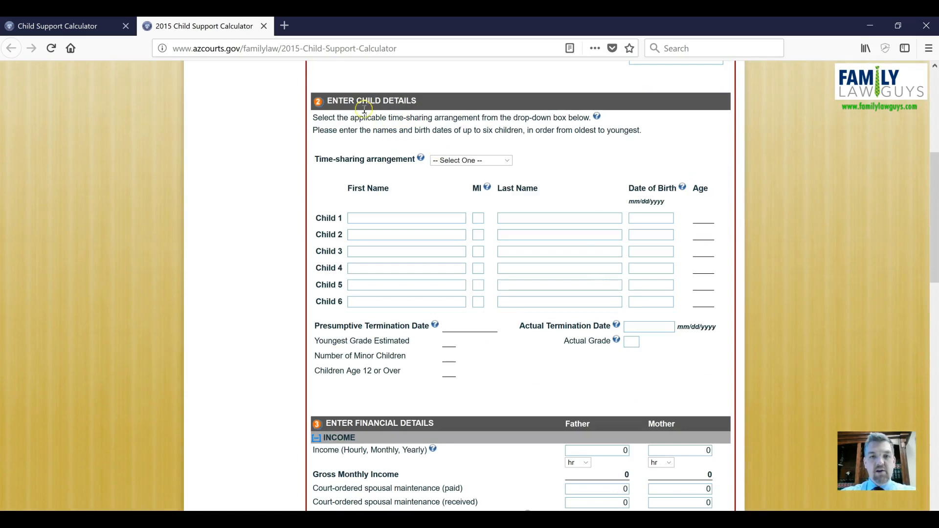
click(507, 162)
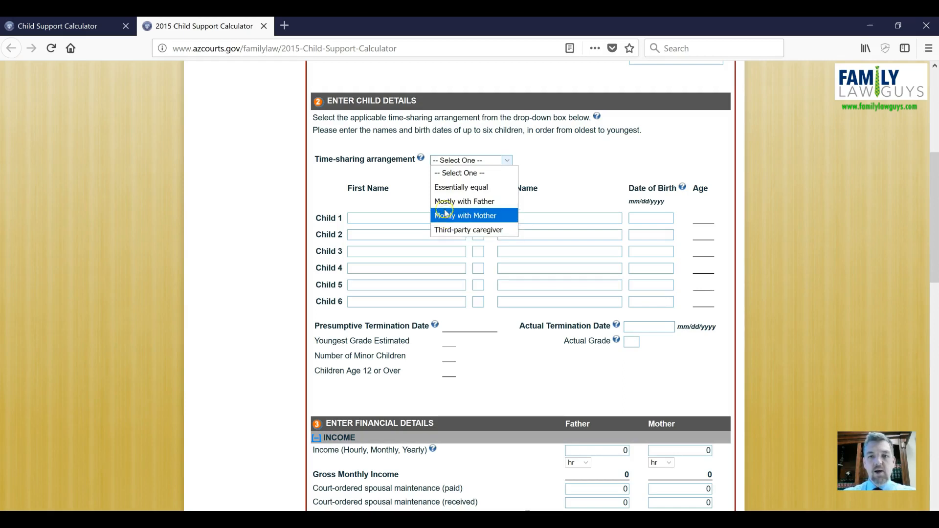
click(468, 190)
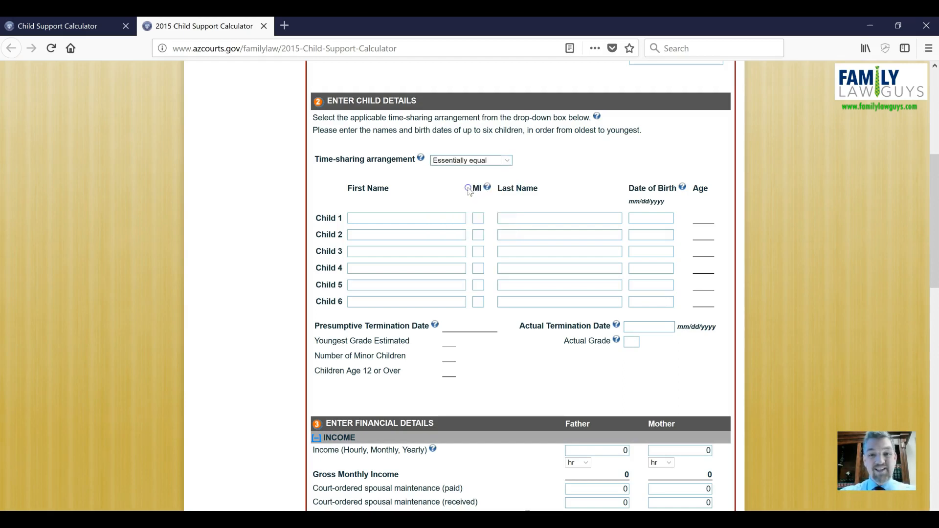
click(507, 163)
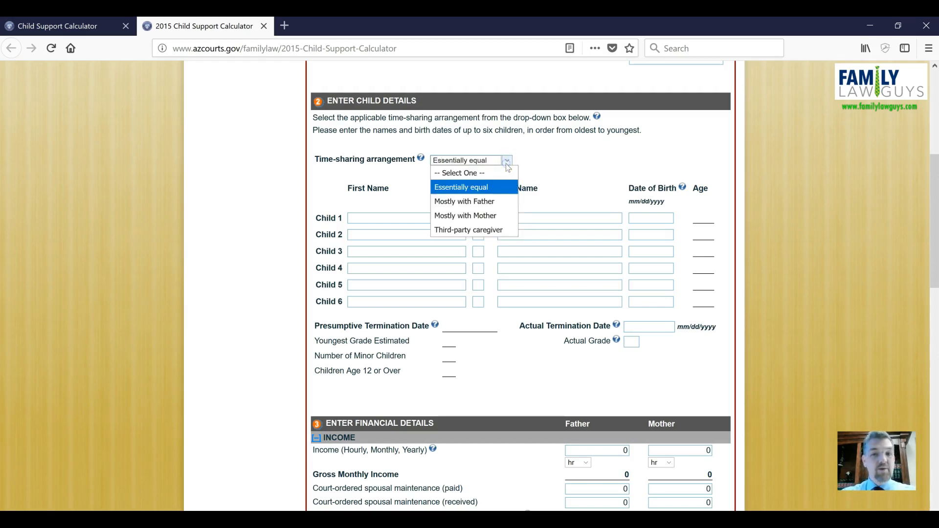
click(465, 215)
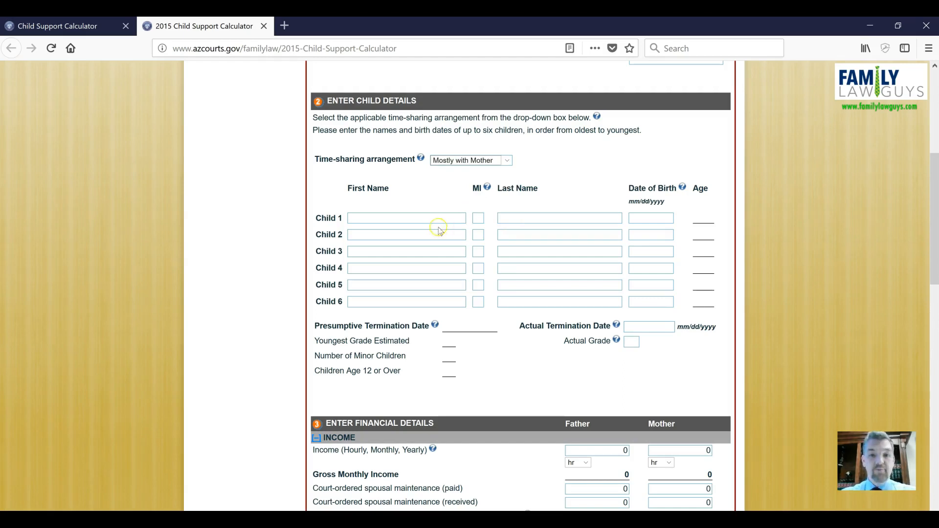
Step: Enter the first child's first and last name
click(395, 220)
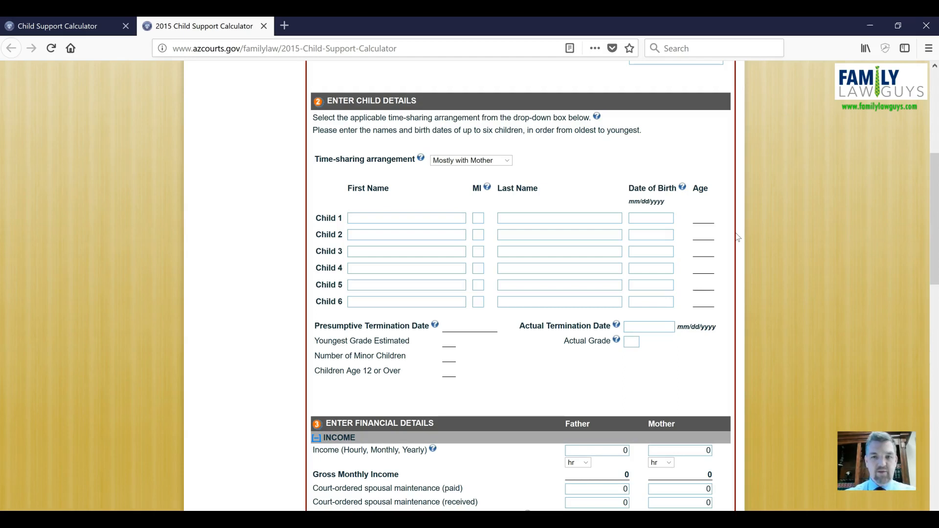
text(uzy)
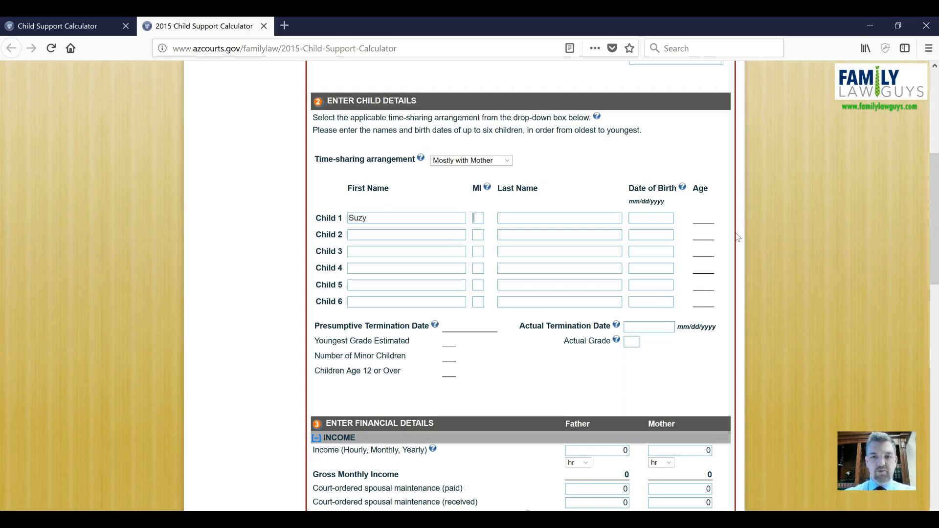
key(Tab)
text(Doe)
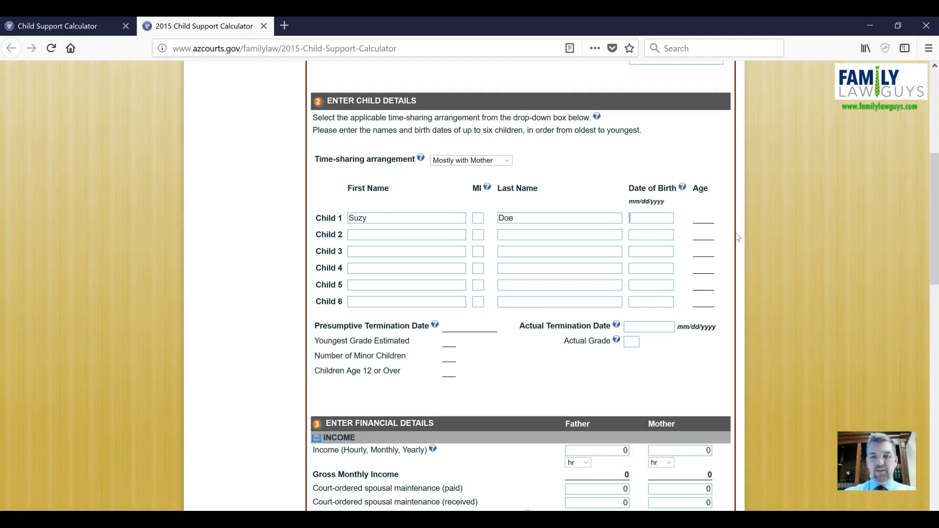
text(01/01/)
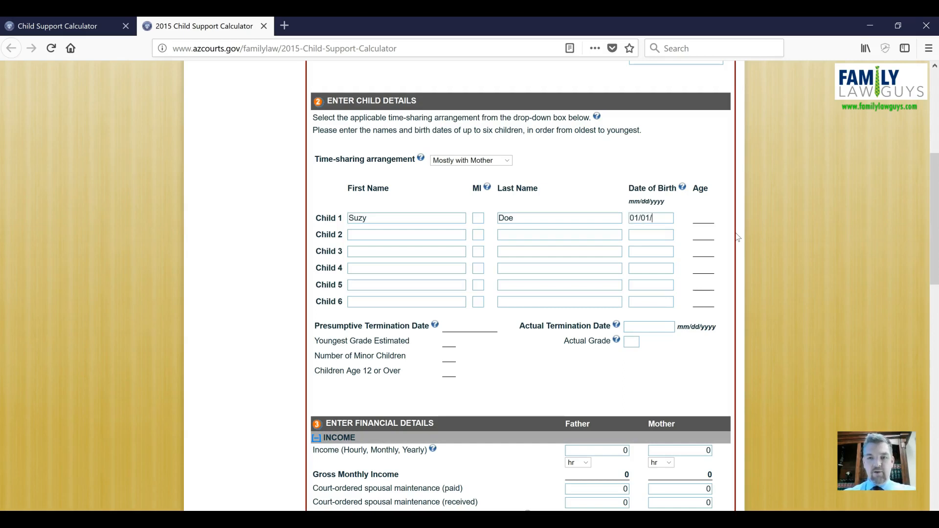
text(2015)
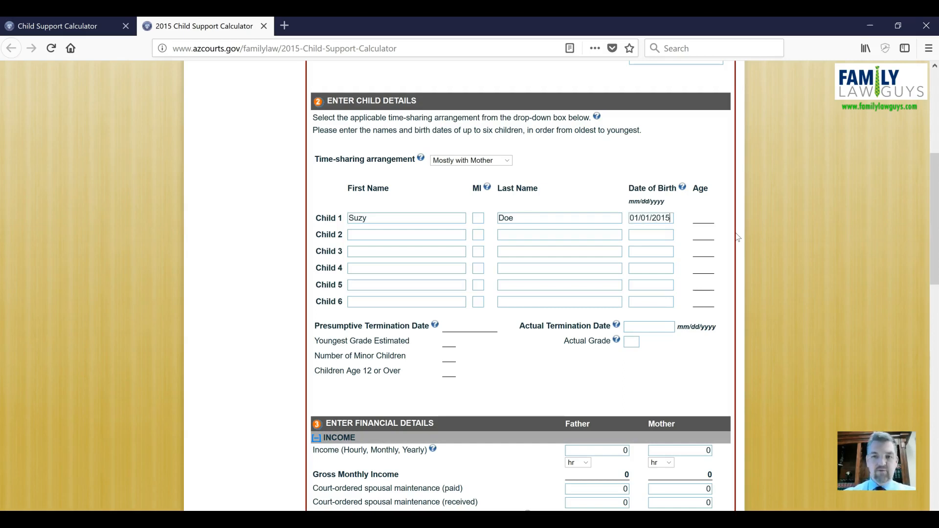
Step: Enter the first child's date of birth
click(716, 259)
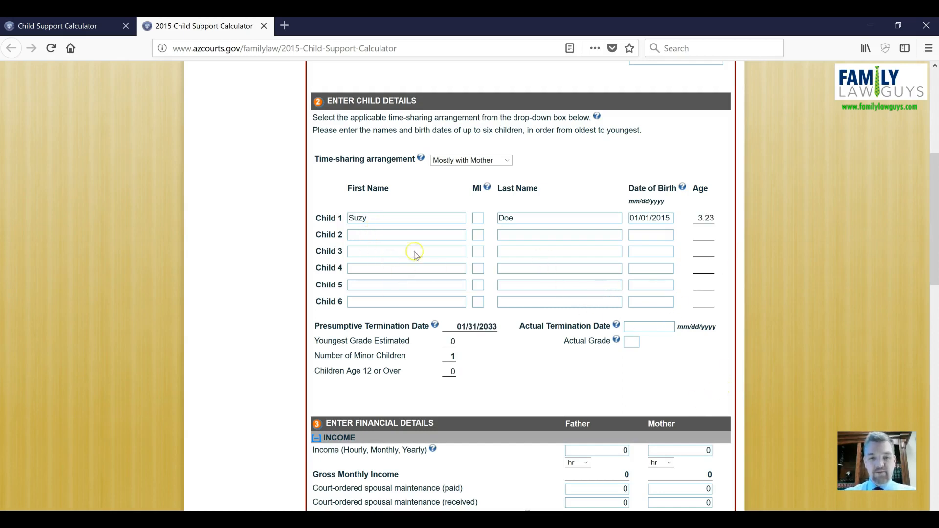
Step: Enter the mother's income as $10.50 per hour in the financial details
scroll(587, 312, down, 2)
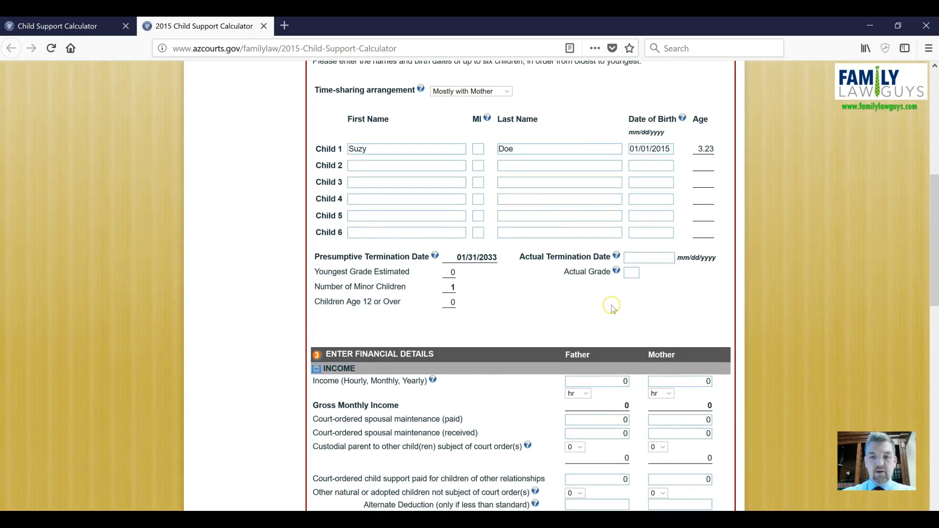
scroll(606, 310, down, 4)
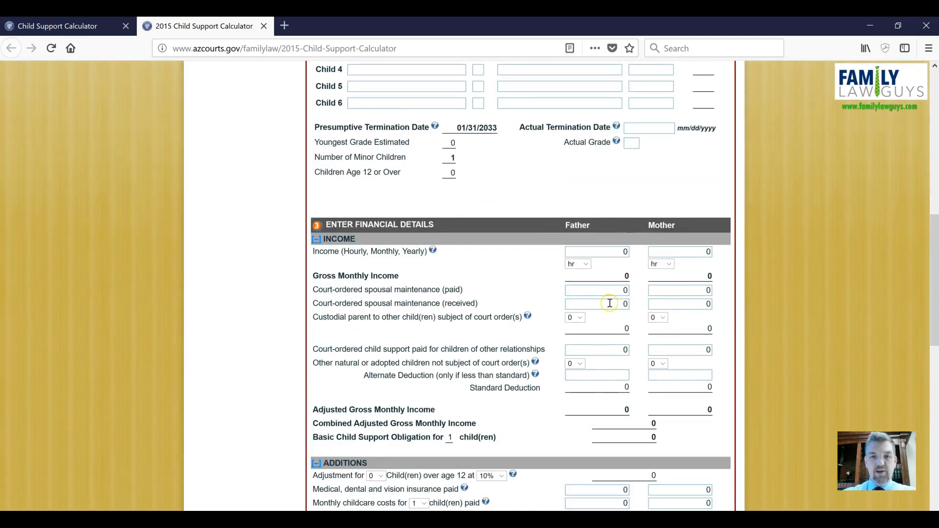
scroll(610, 303, down, 2)
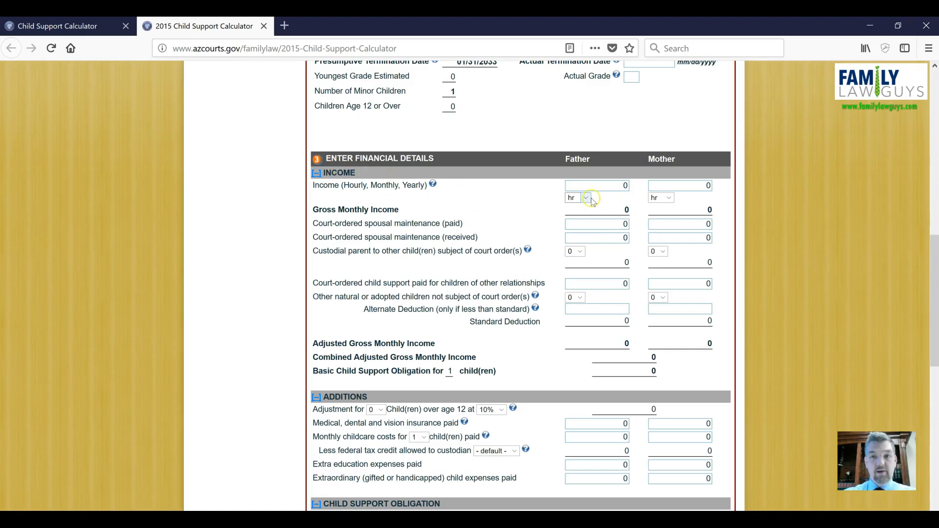
click(621, 185)
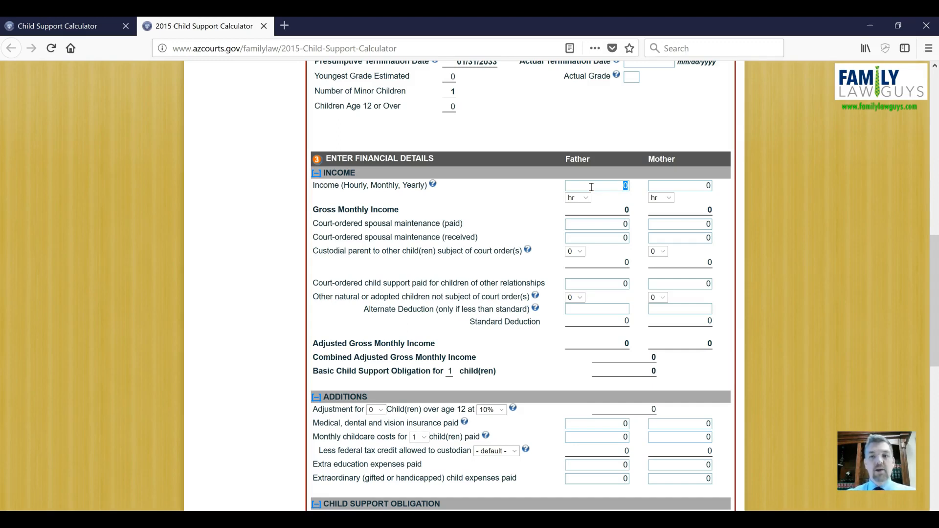
click(685, 185)
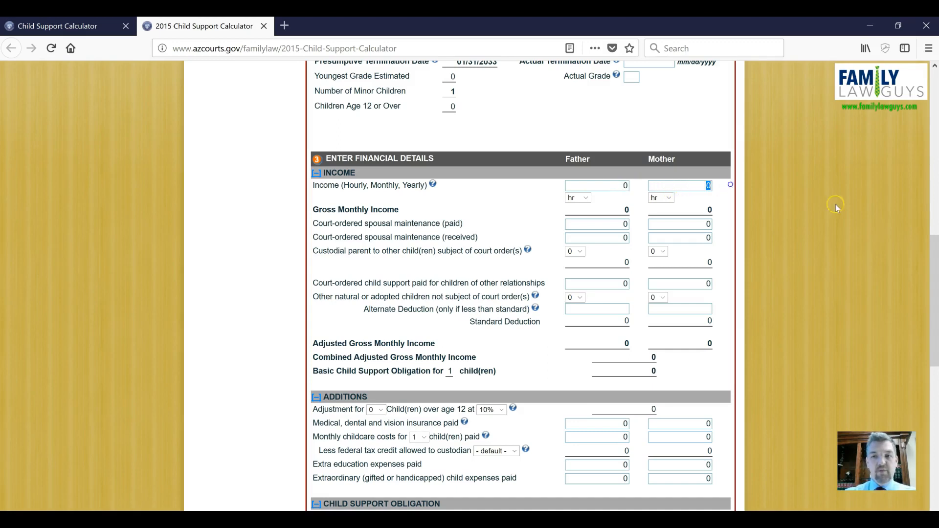
text(10.50)
Step: Enter the father's income as 65000 and set its period to yearly
click(626, 186)
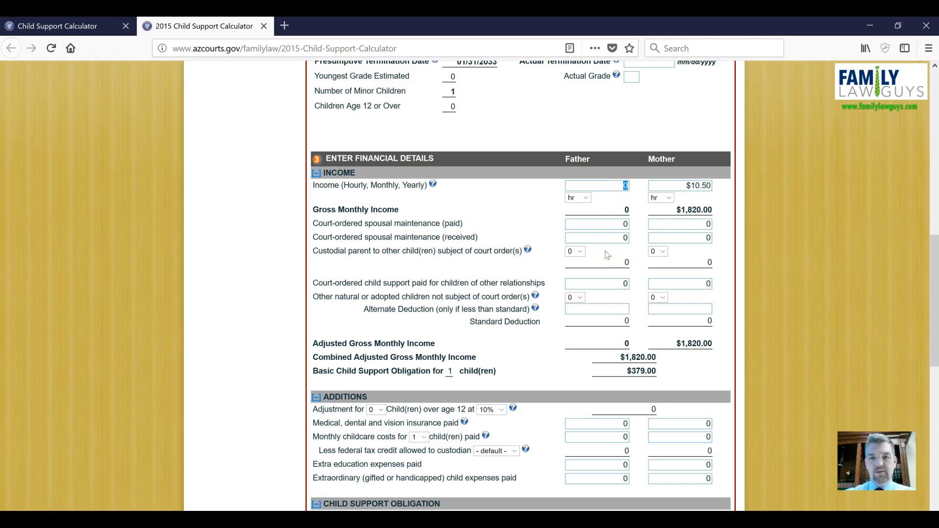
text(65)
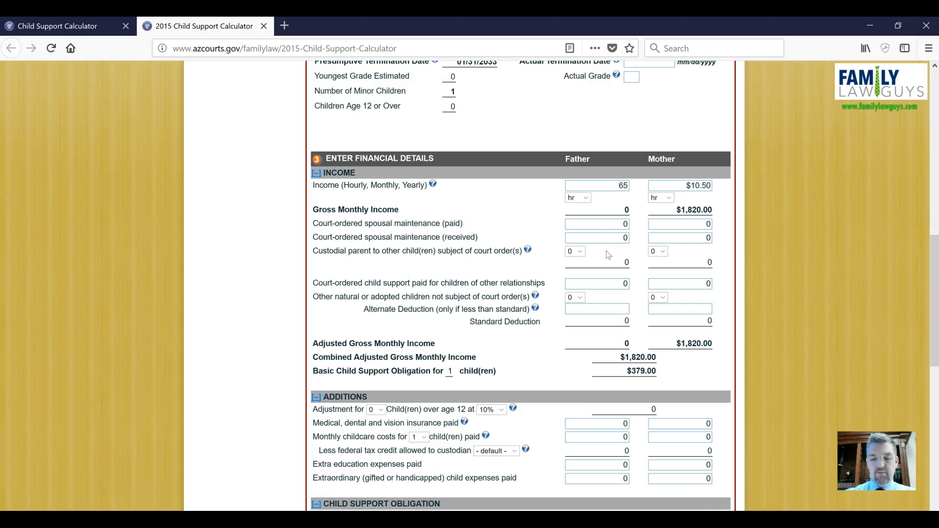
text(000)
click(636, 202)
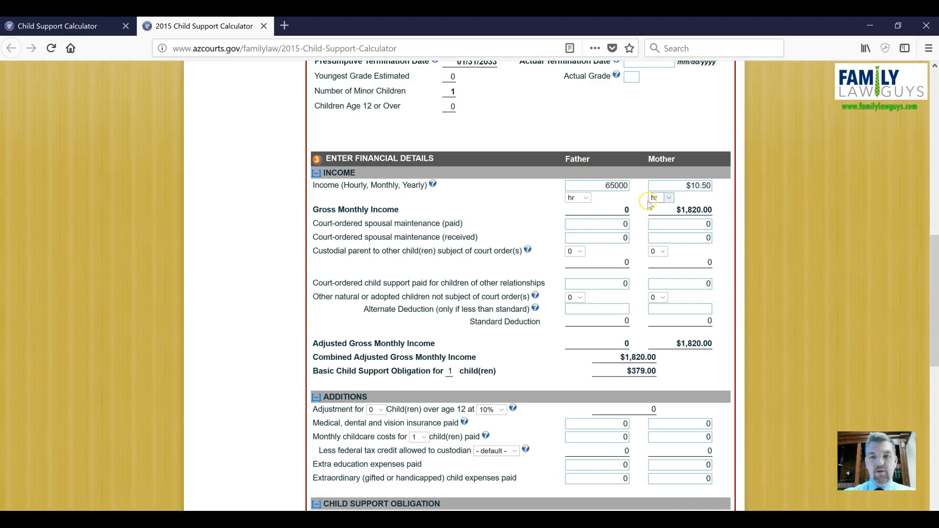
click(577, 198)
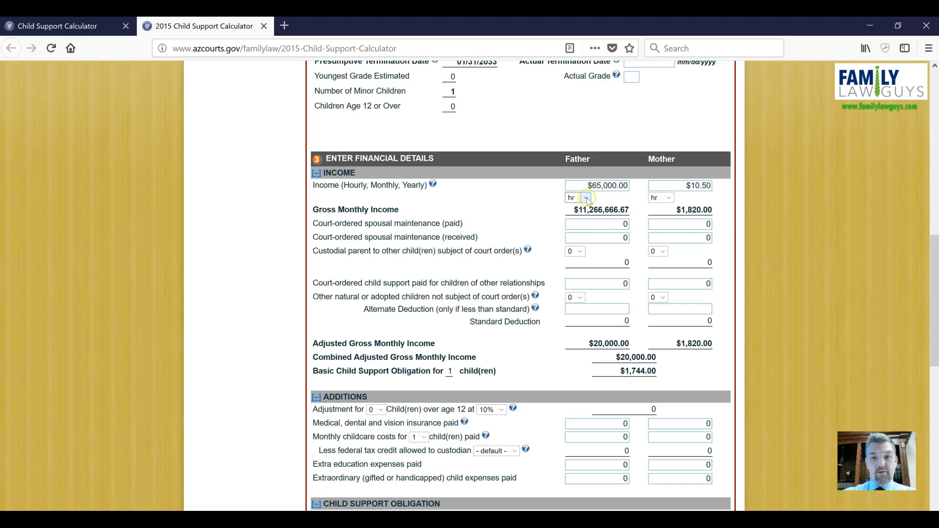
click(587, 198)
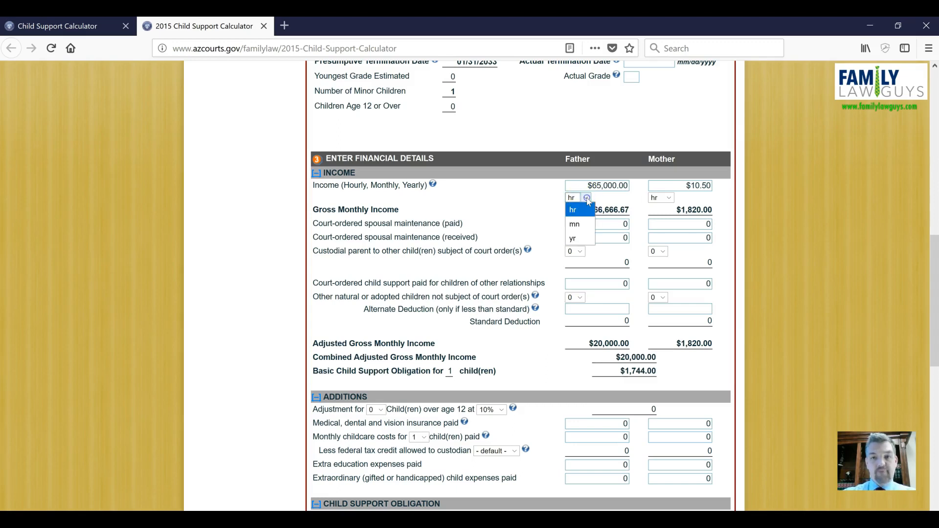
click(575, 225)
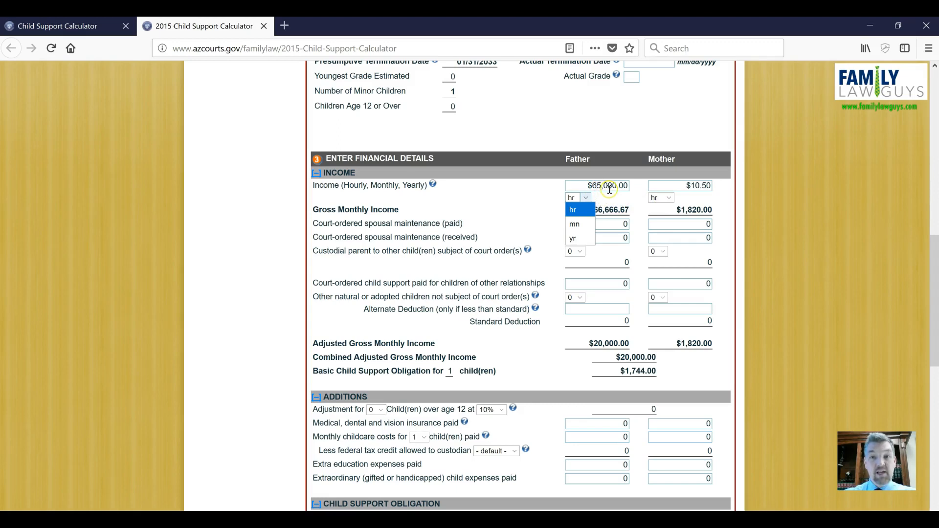
click(580, 239)
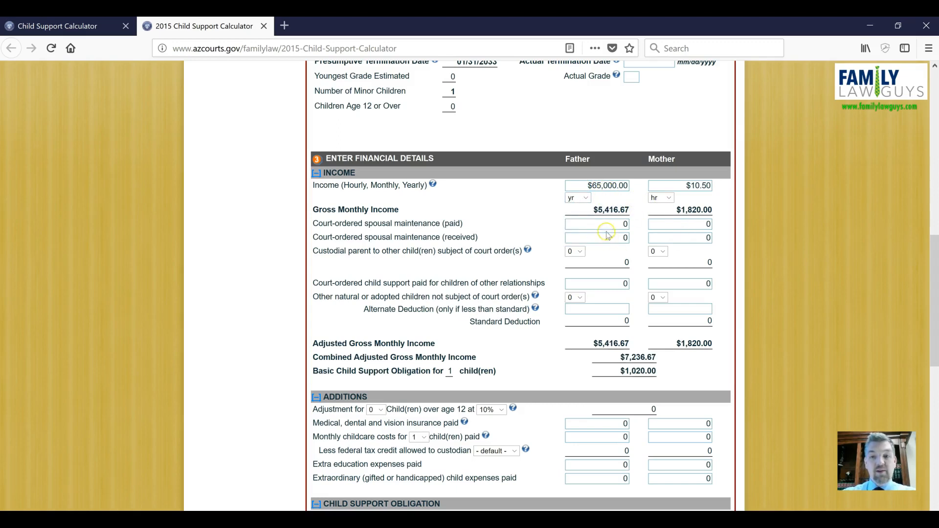
Step: Enter 1000 as the father's court-ordered spousal maintenance paid
click(607, 227)
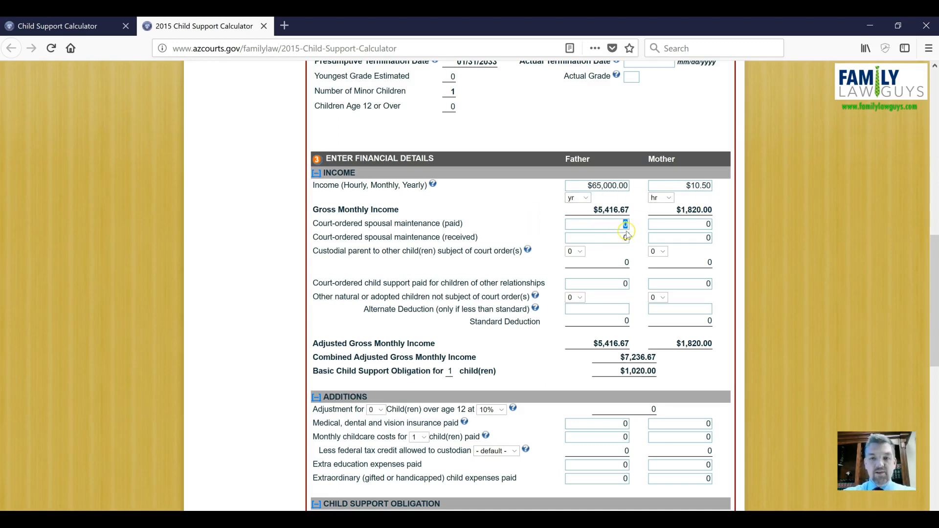
scroll(622, 239, down, 3)
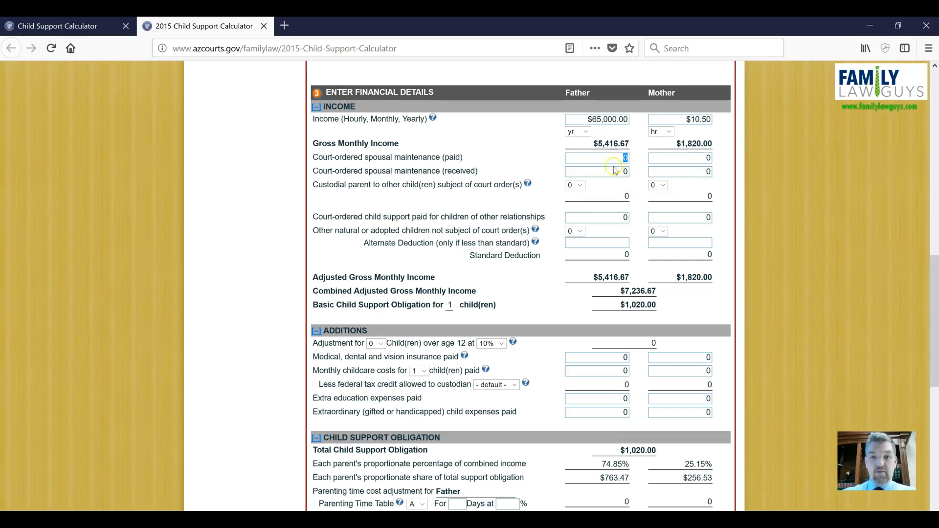
text(1000)
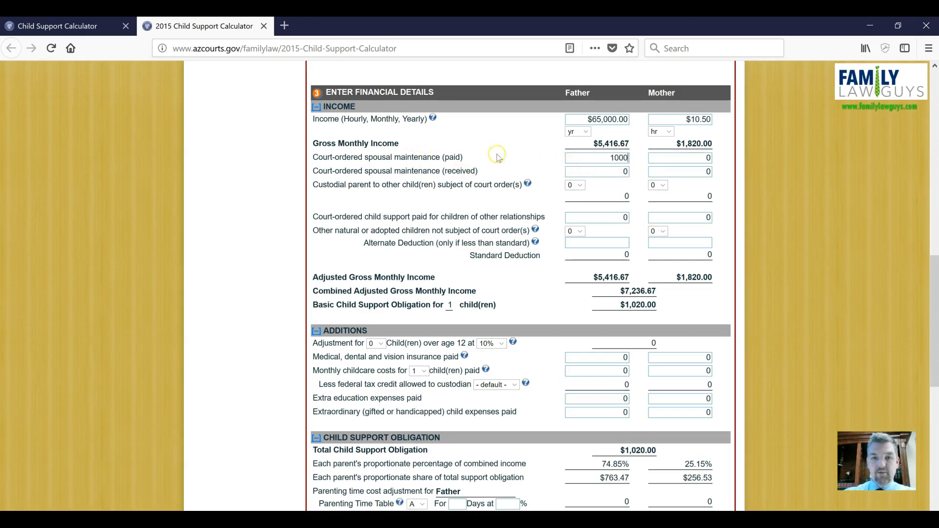
click(638, 159)
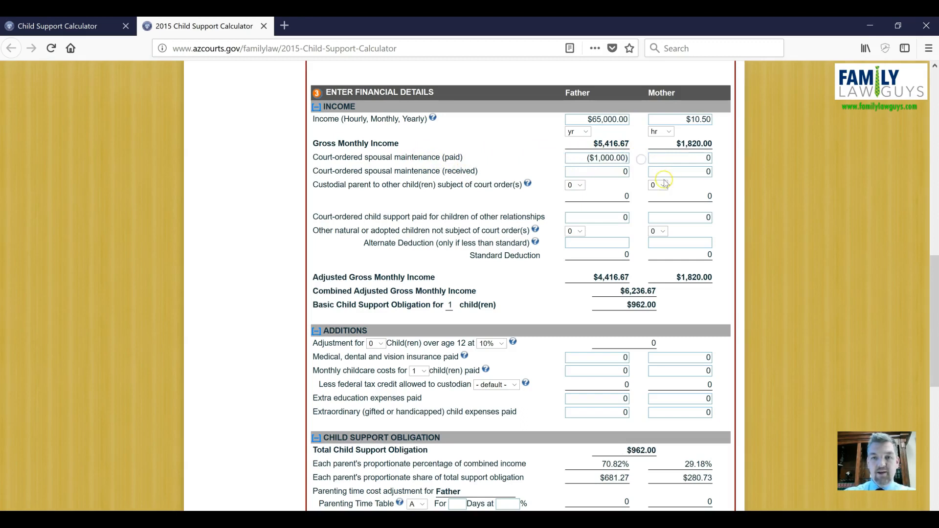
Step: Enter 1000 as the mother's court-ordered spousal maintenance received
click(675, 172)
text(10000)
key(BackSpace)
click(644, 211)
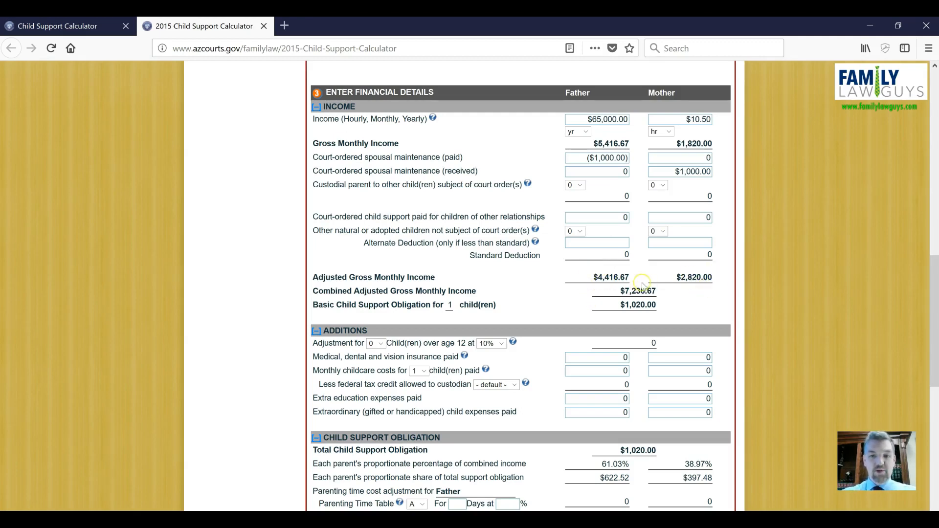
Step: Review the custodial parent and other children's court order rows for both parents
scroll(632, 272, down, 3)
scroll(632, 272, up, 3)
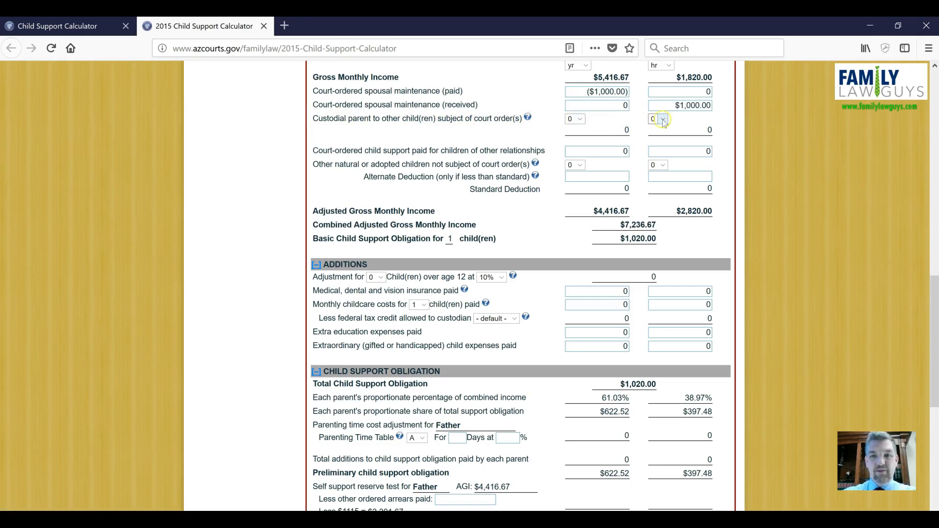
click(579, 121)
click(579, 121)
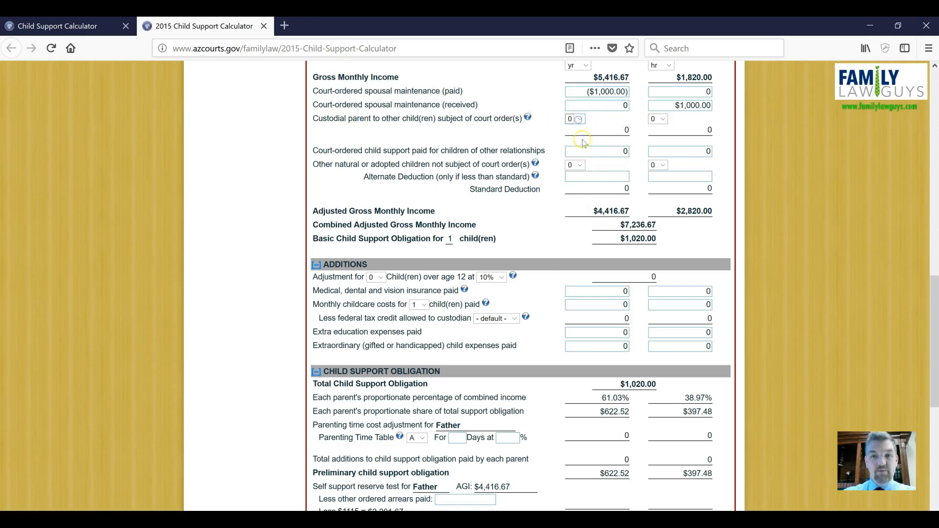
drag(312, 151, 552, 154)
click(553, 154)
click(662, 152)
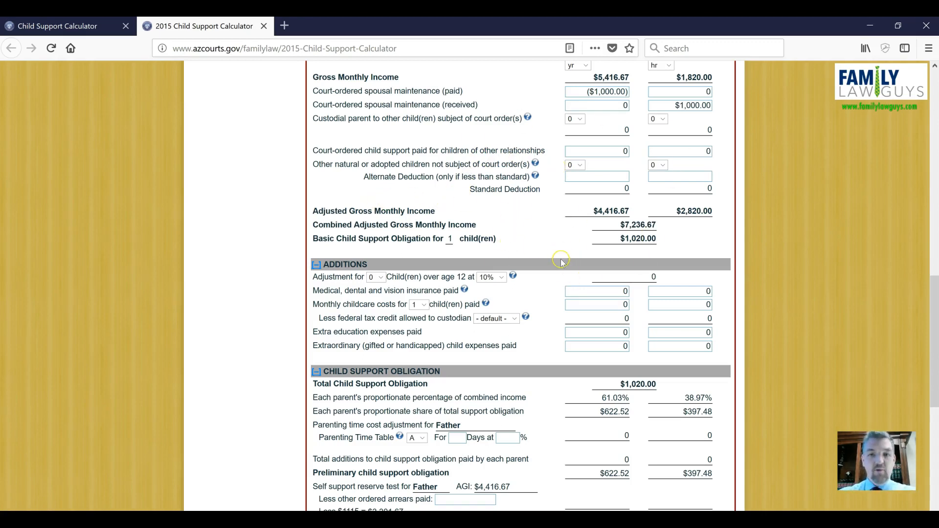
Step: Enter 80 as the father's medical, dental and vision insurance paid
scroll(562, 280, down, 1)
scroll(562, 280, down, 3)
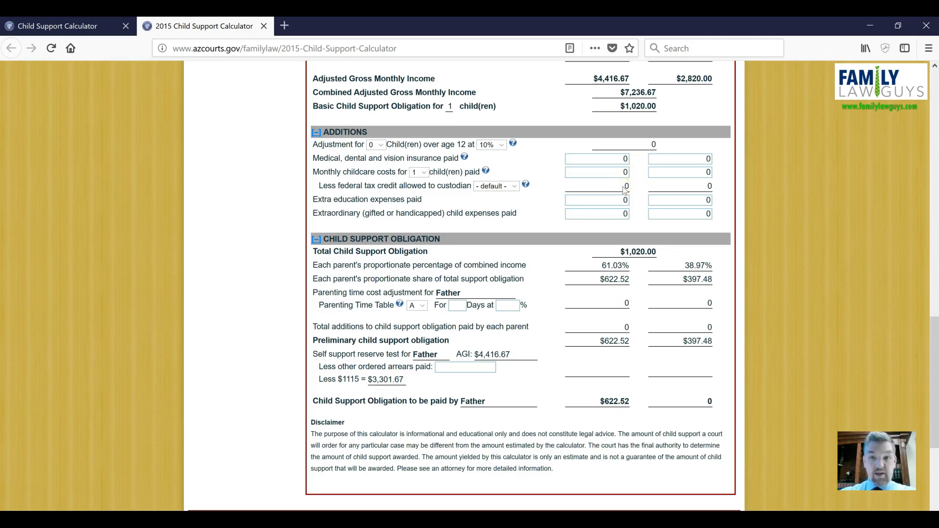
click(616, 162)
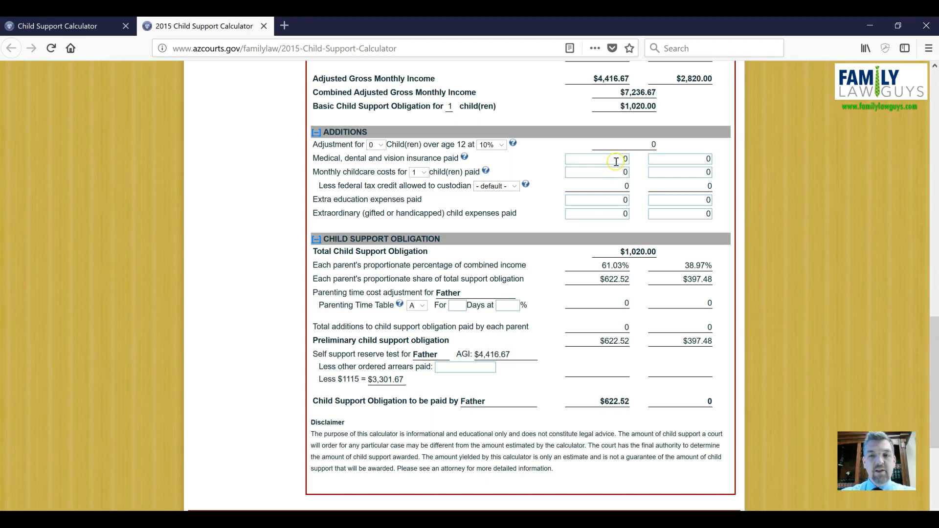
double_click(614, 160)
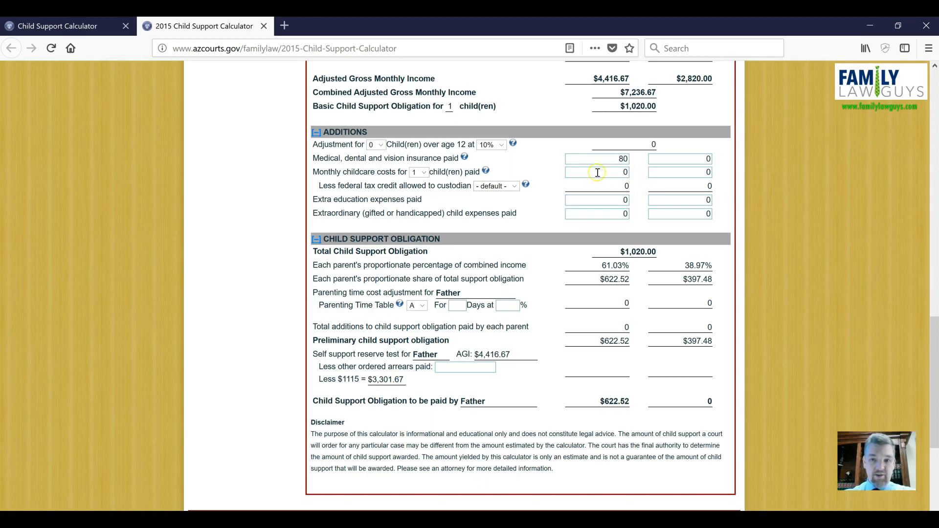
click(640, 178)
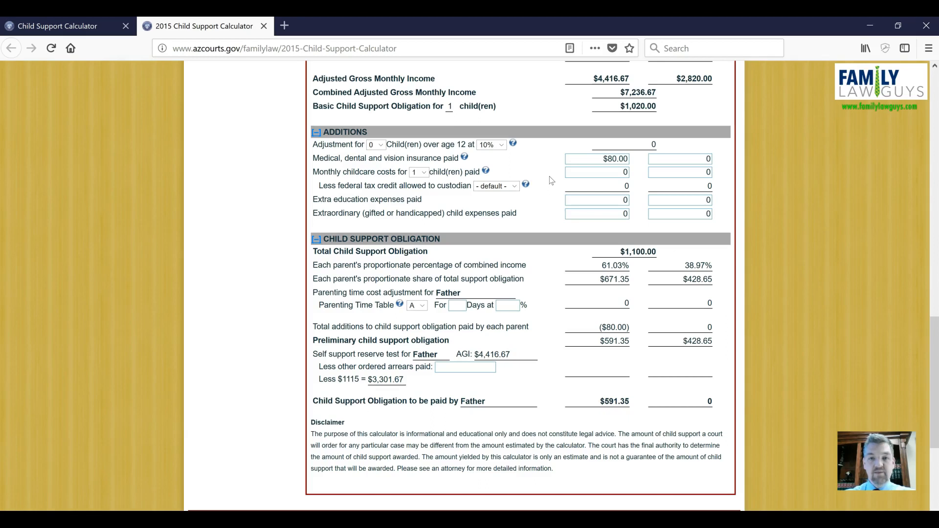
Step: Enter 600 as the mother's monthly childcare costs
click(690, 171)
drag(697, 172, 731, 175)
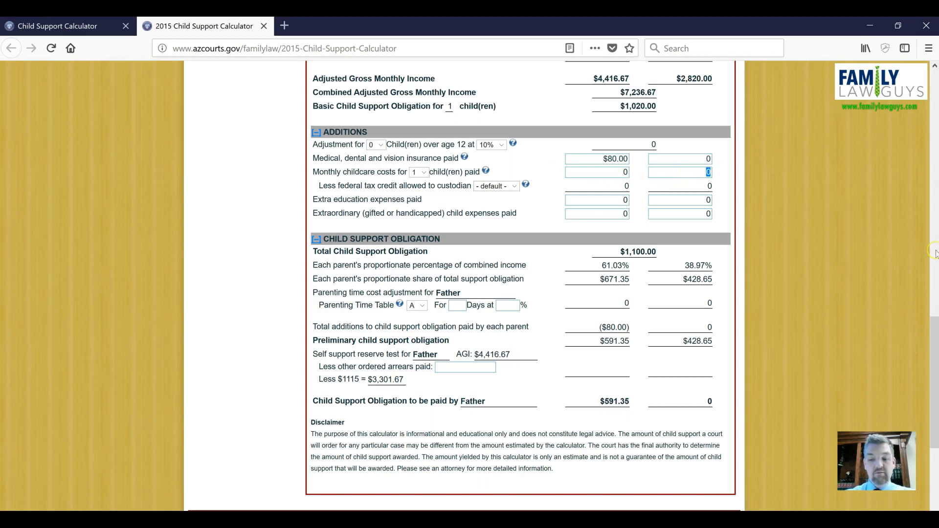
text(600)
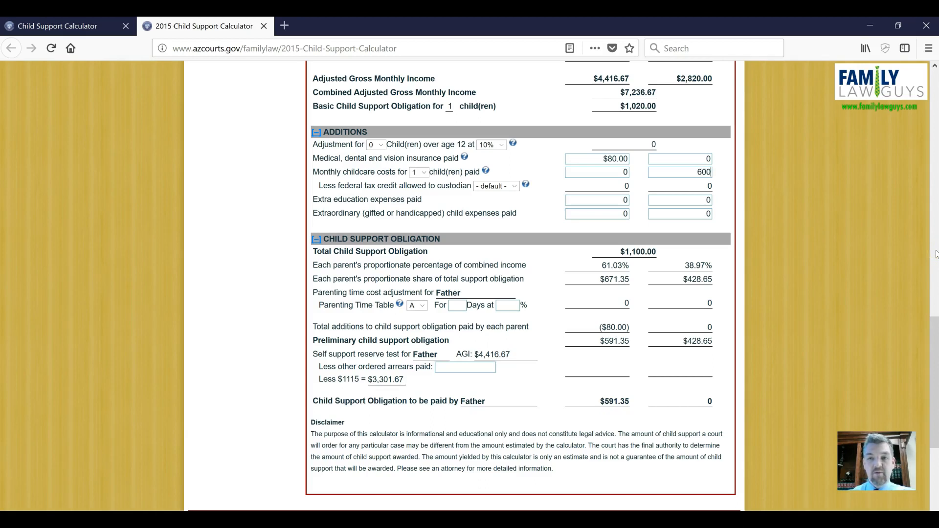
click(759, 237)
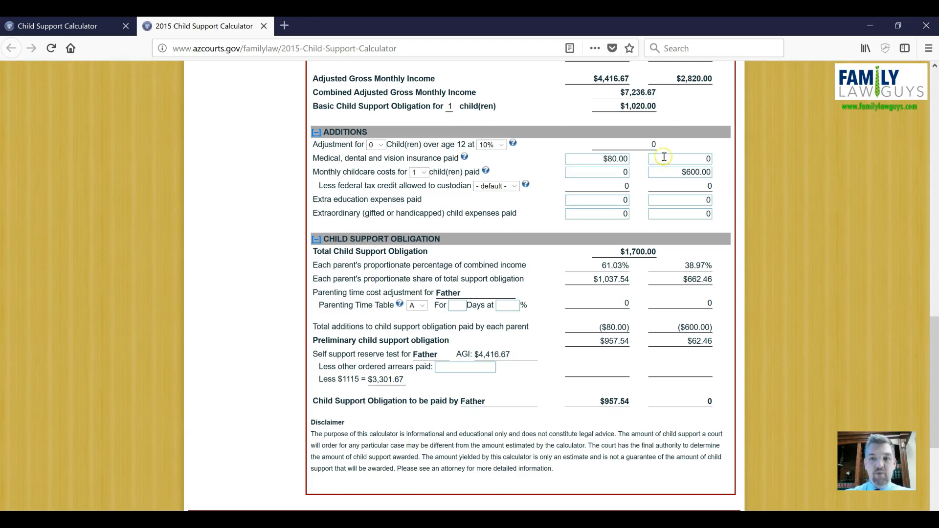
Step: Review the child support obligation section and the amount to be paid by the father
scroll(669, 211, down, 2)
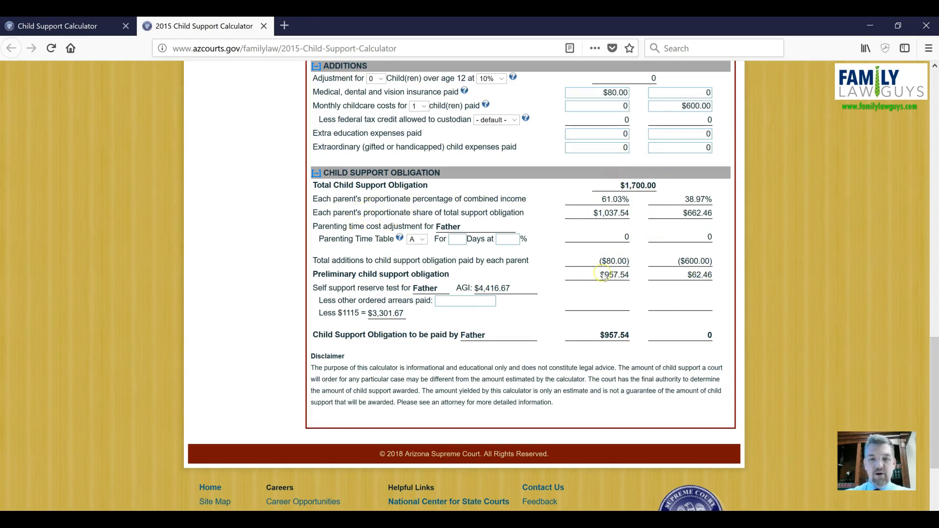
drag(591, 335, 671, 336)
click(648, 338)
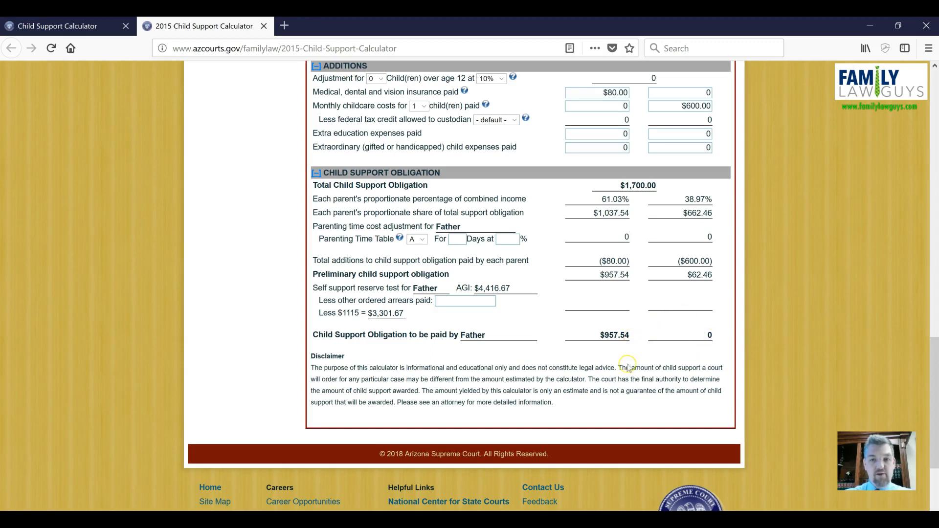
scroll(607, 333, up, 10)
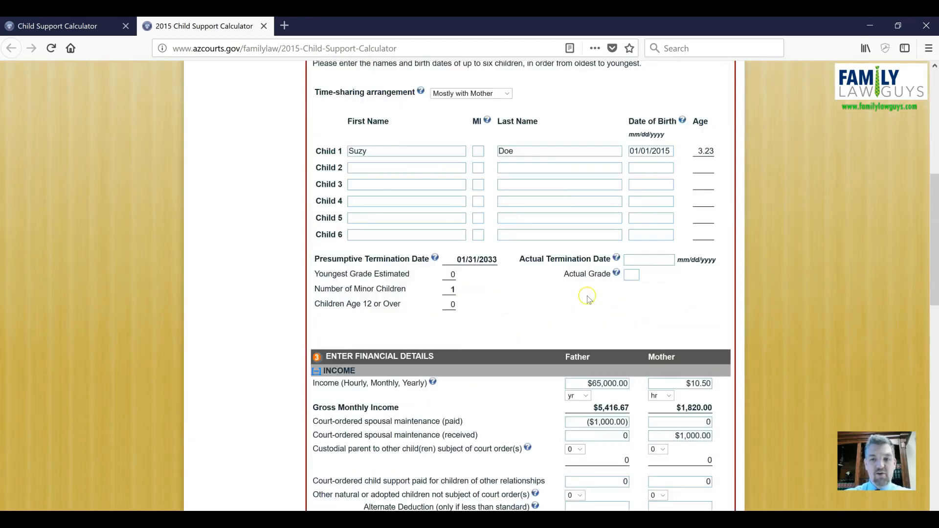
scroll(587, 297, down, 15)
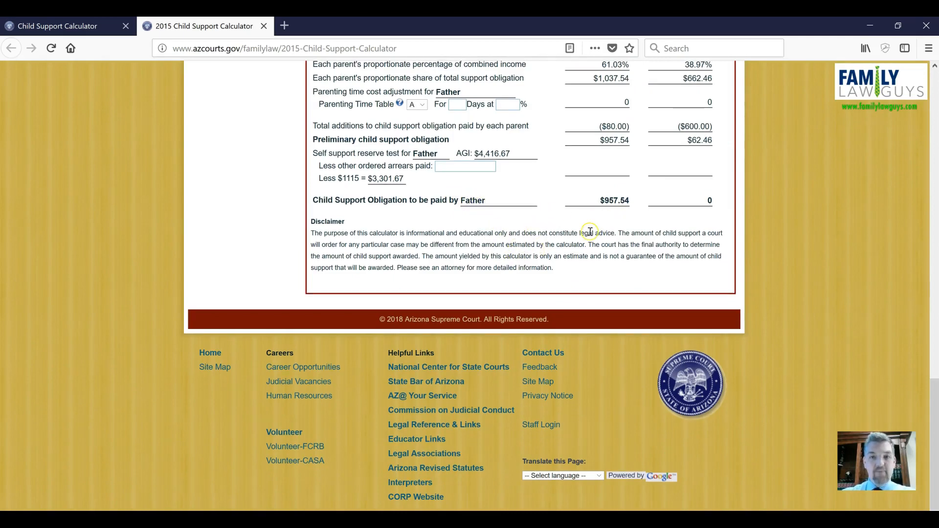
scroll(590, 231, up, 3)
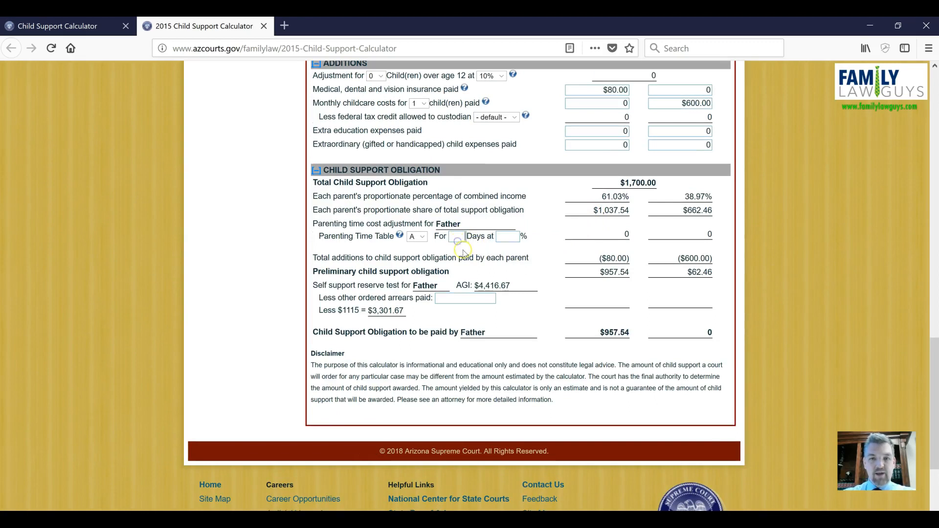
Step: Switch the time-sharing arrangement to Mostly with Father and check the resulting child support obligation
scroll(495, 241, up, 6)
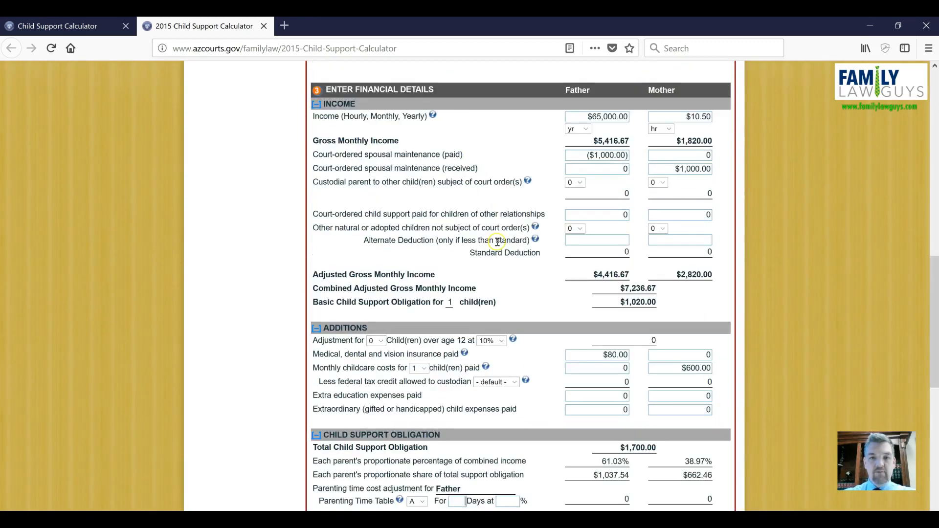
scroll(496, 241, up, 9)
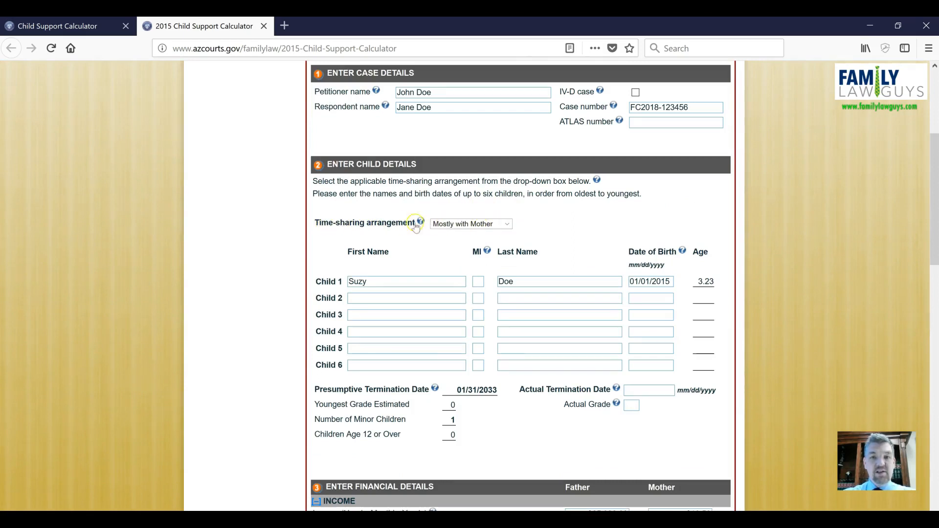
click(509, 224)
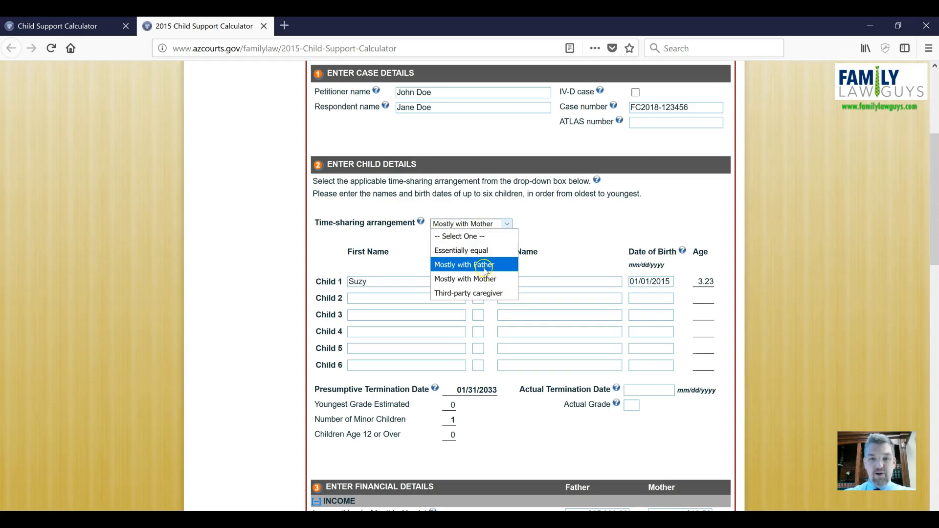
click(484, 264)
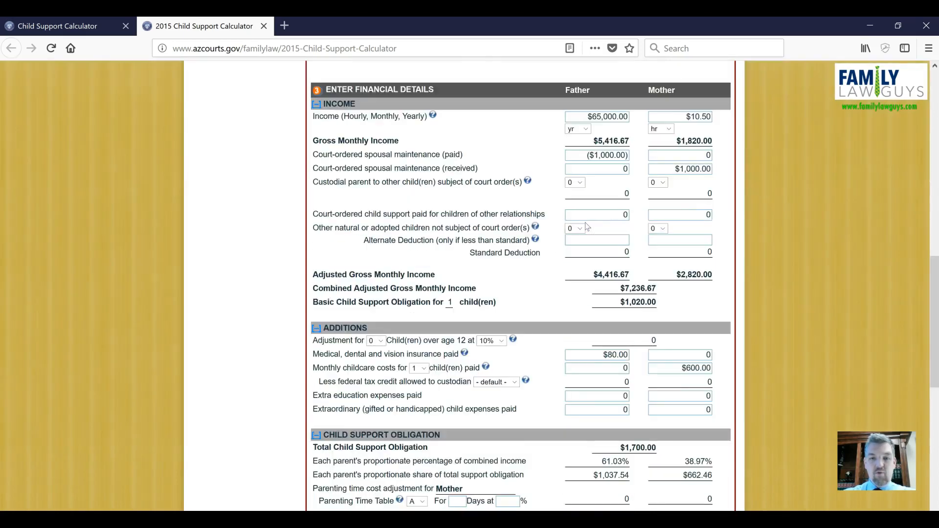
scroll(587, 227, down, 5)
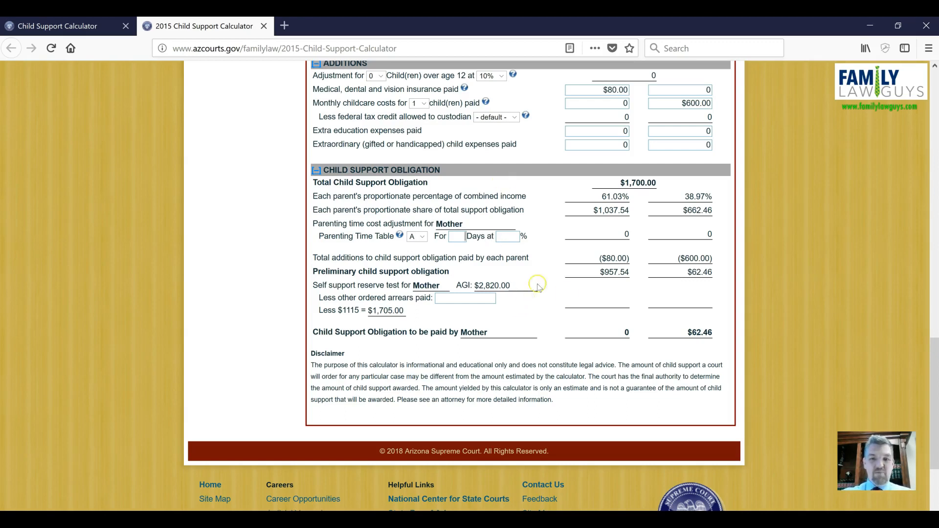
Step: Set the time-sharing arrangement back to Mostly with Mother
scroll(548, 283, up, 6)
scroll(548, 283, up, 5)
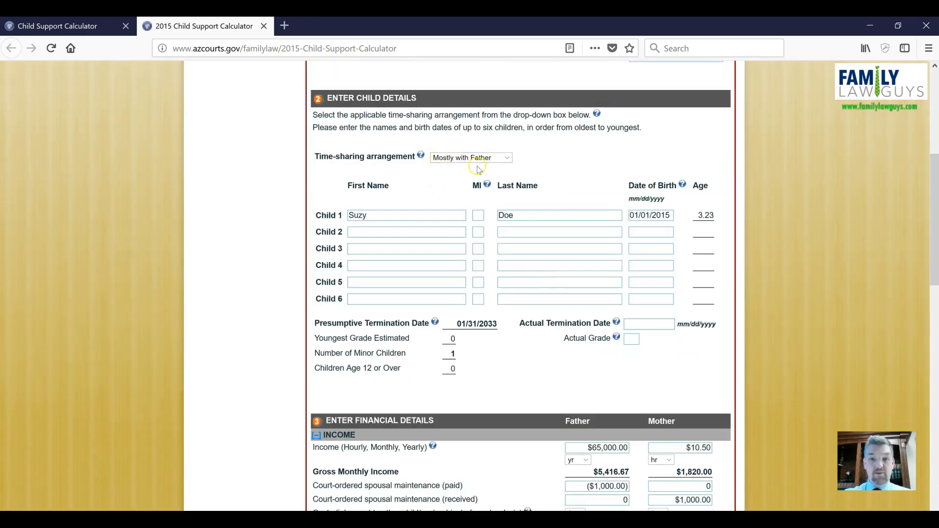
click(507, 158)
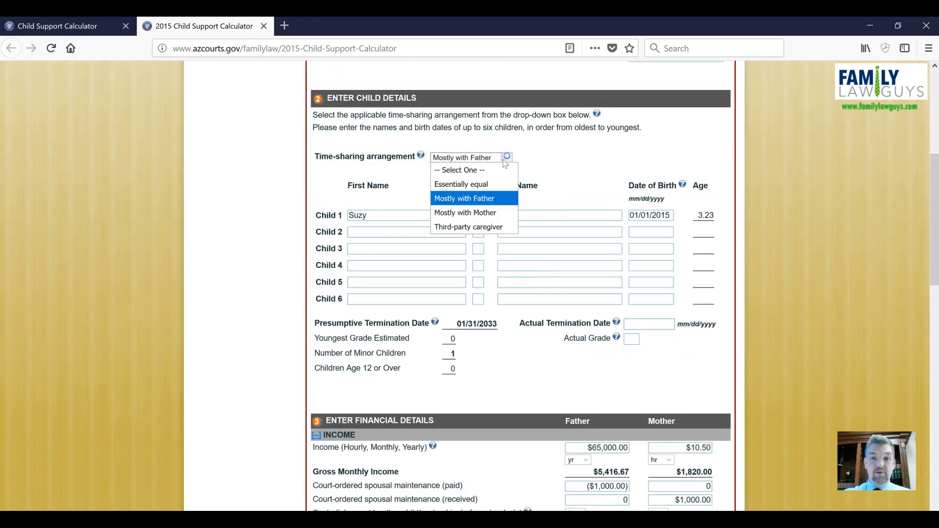
click(492, 211)
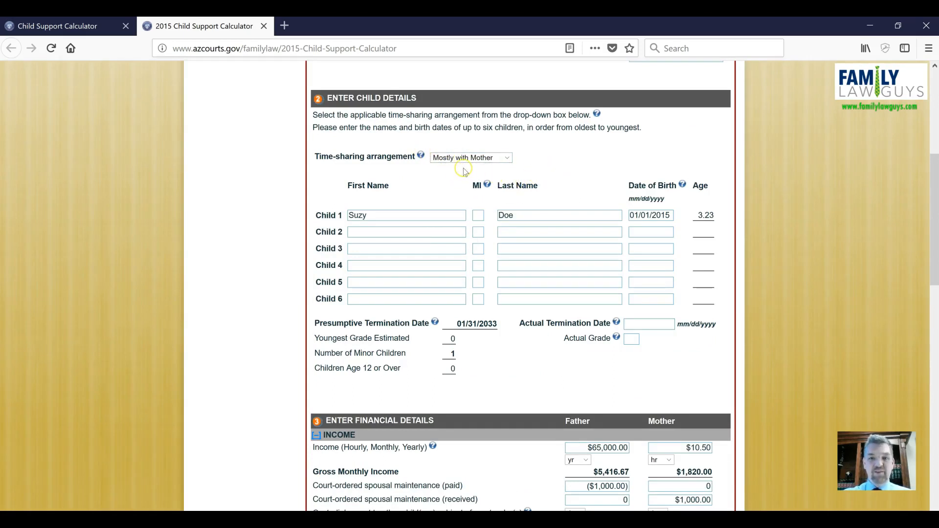
Step: Enter 90 days of parenting time for the father in the parenting time cost adjustment
scroll(499, 191, down, 2)
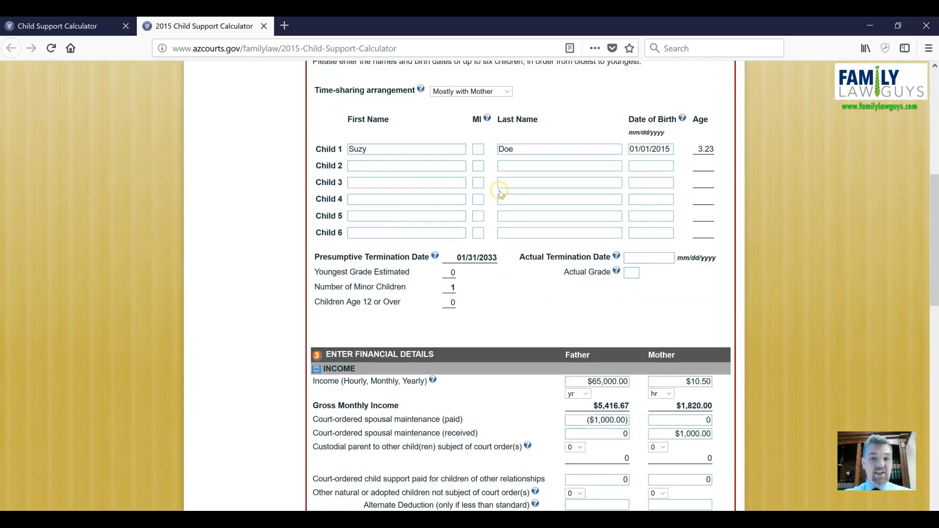
scroll(500, 193, down, 10)
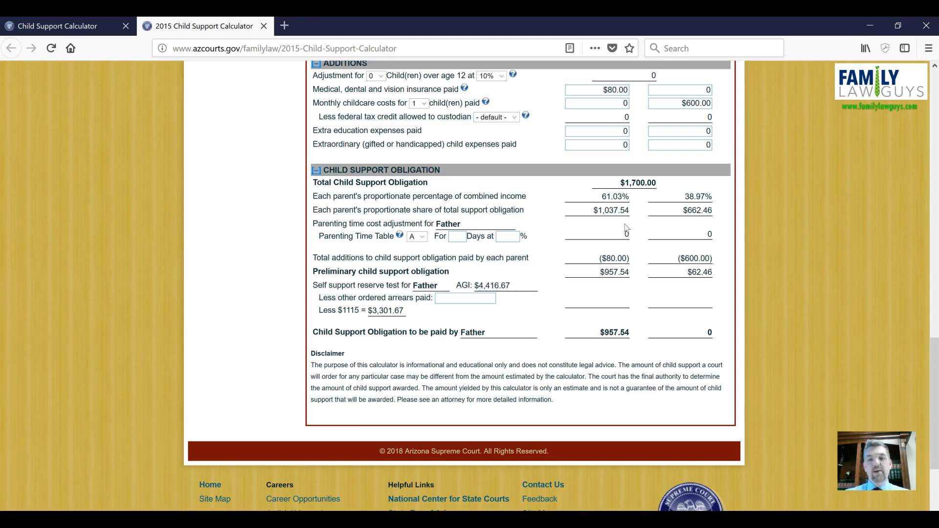
click(458, 237)
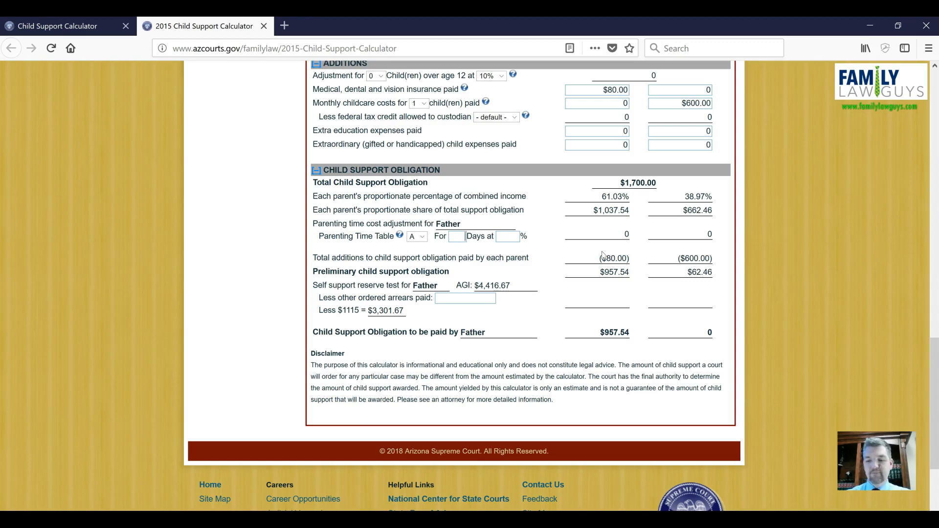
text(90)
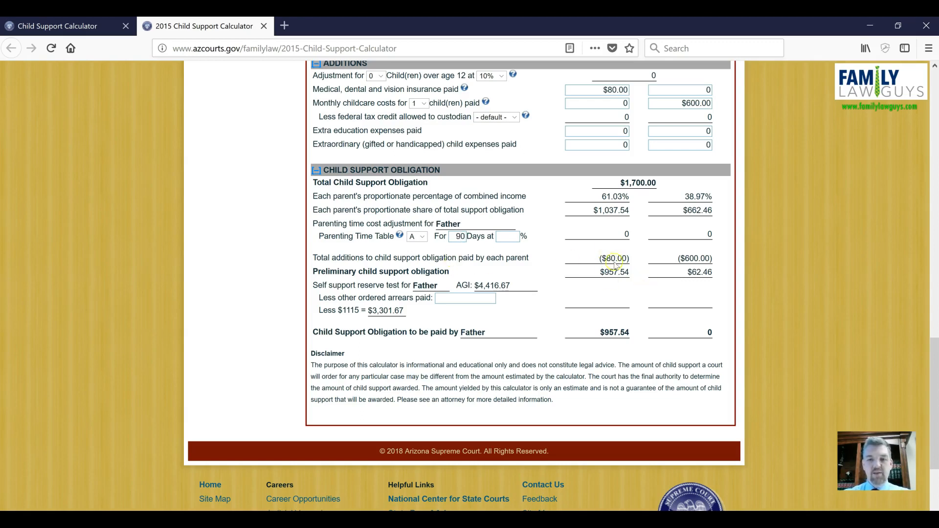
click(553, 249)
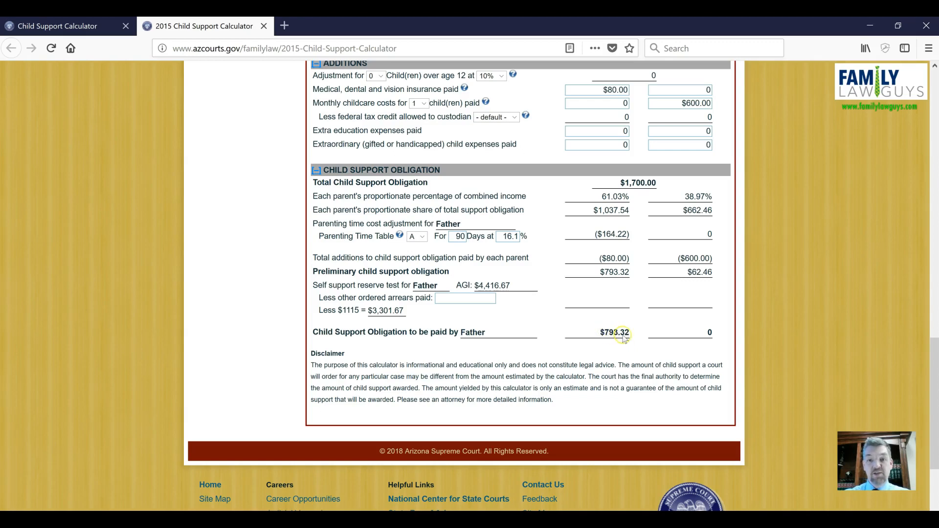
Step: Highlight the child support obligation amount to be paid by the father
drag(598, 333, 632, 335)
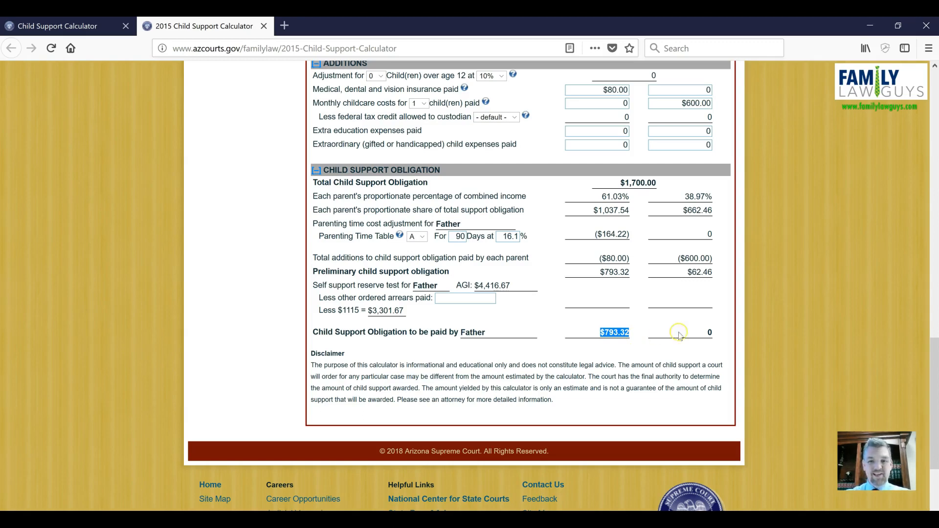
drag(640, 326, 627, 343)
click(547, 319)
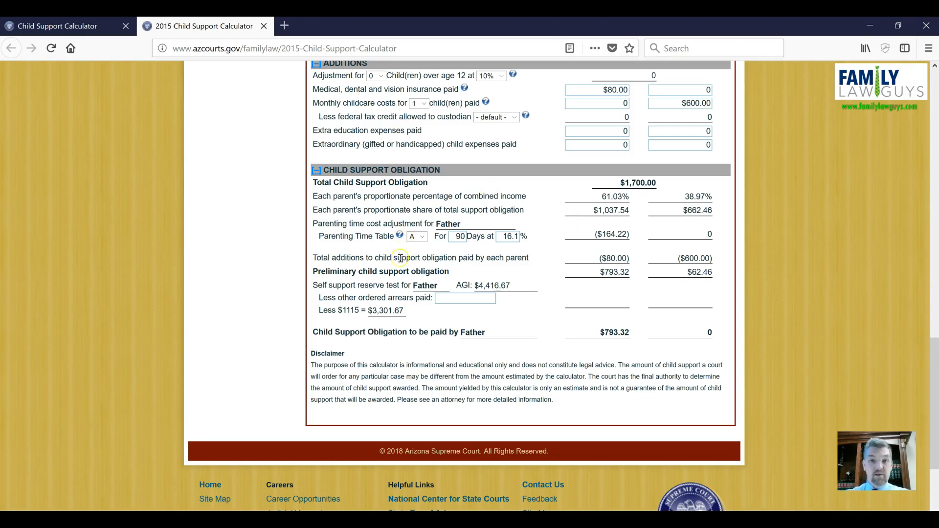
Step: Change the time-sharing arrangement to Essentially equal
scroll(499, 318, up, 10)
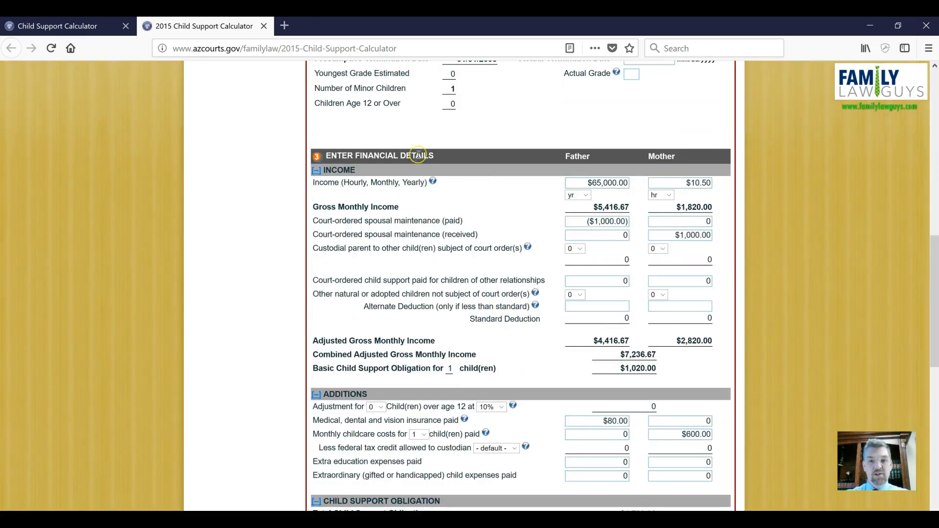
scroll(483, 141, up, 2)
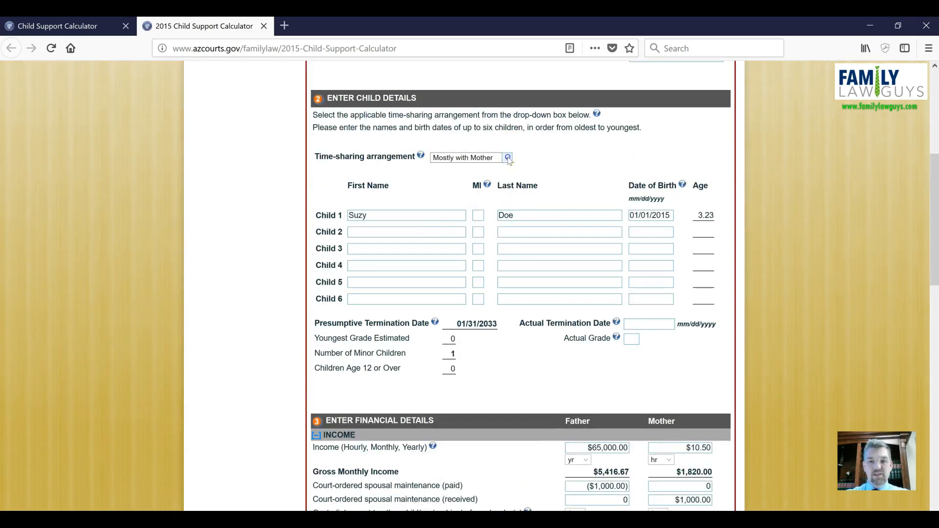
click(507, 157)
click(492, 190)
scroll(570, 247, down, 11)
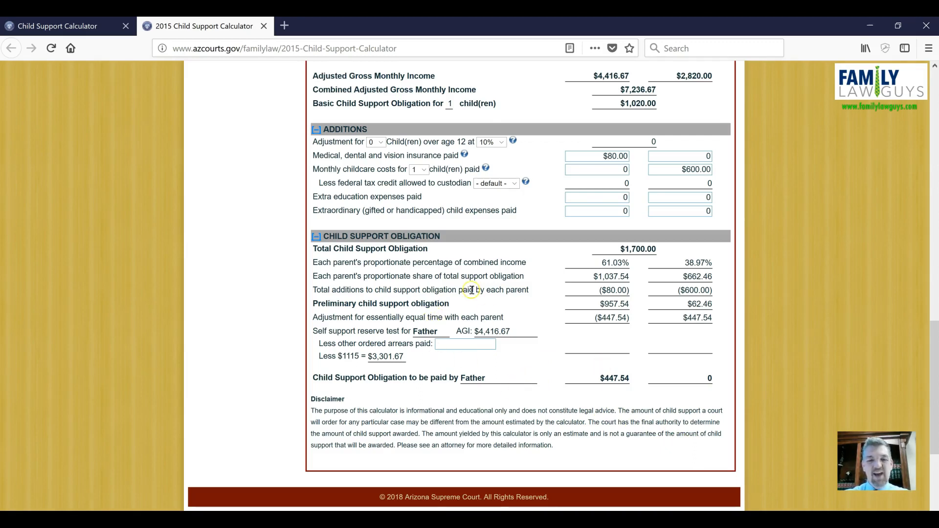
Step: Review the financial details and child support obligation sections for the essentially equal arrangement
scroll(521, 324, up, 3)
scroll(521, 324, up, 2)
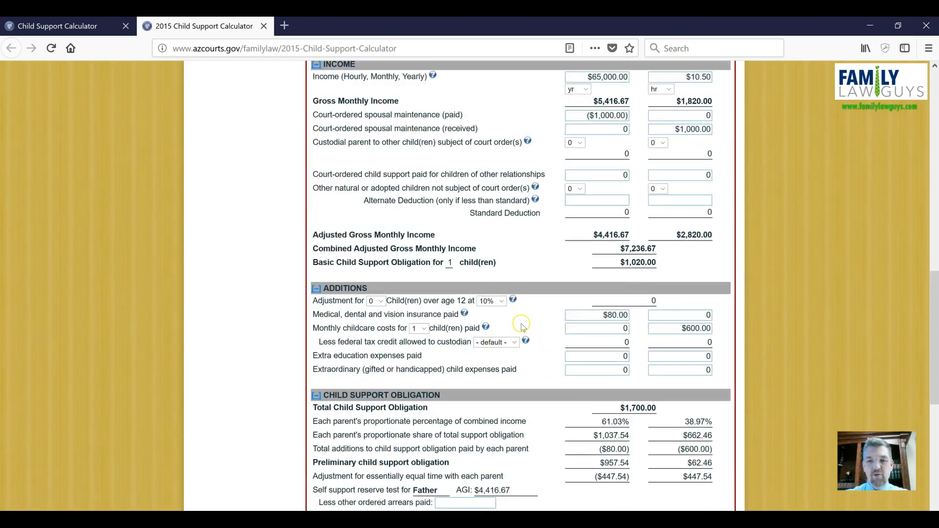
scroll(547, 314, down, 5)
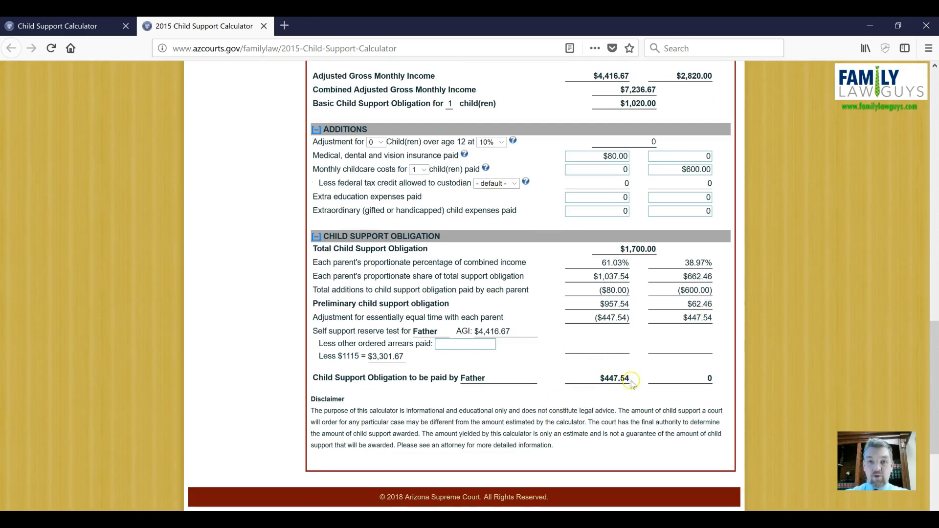
scroll(582, 379, up, 4)
scroll(583, 374, up, 1)
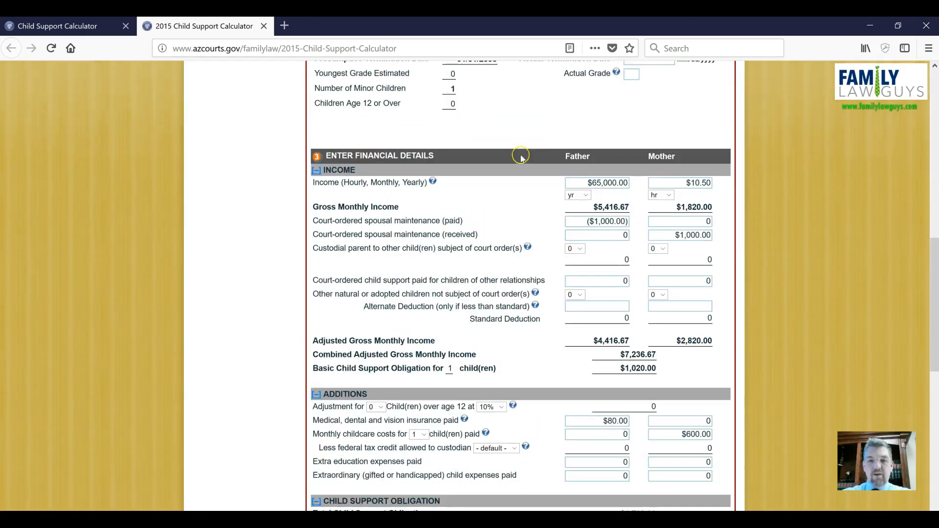
mouse_move(541, 309)
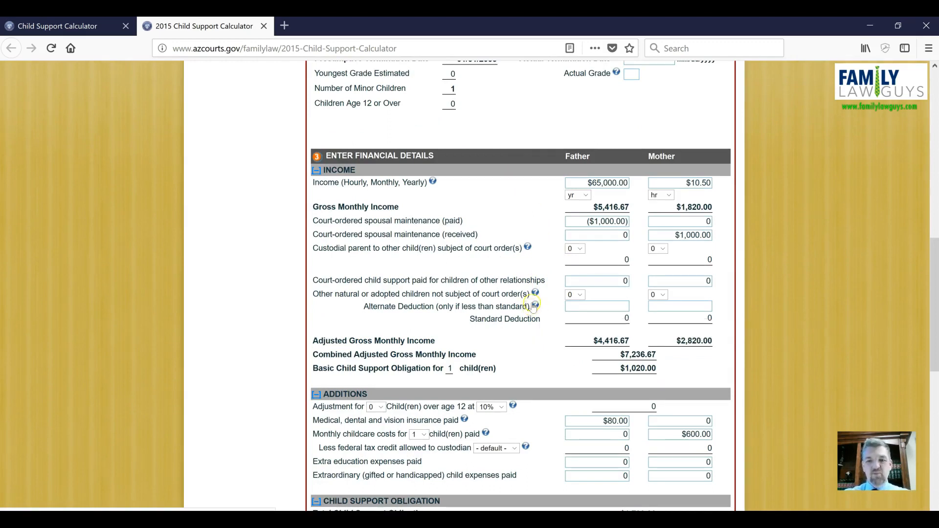
scroll(553, 327, down, 7)
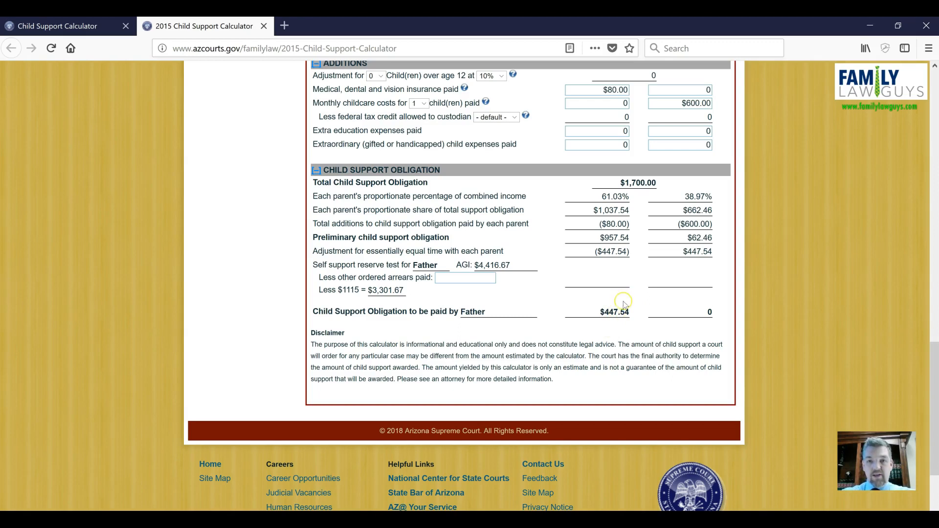
scroll(607, 308, up, 6)
scroll(603, 307, up, 1)
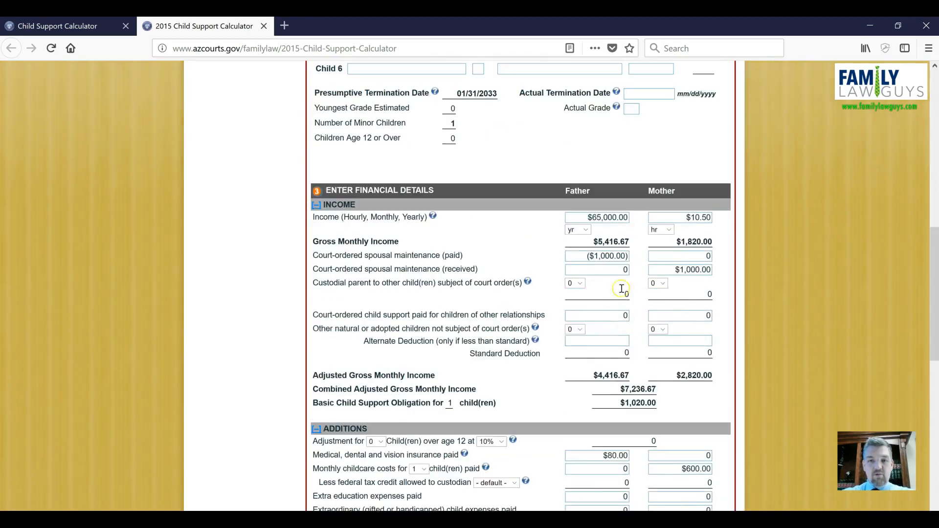
scroll(613, 372, down, 2)
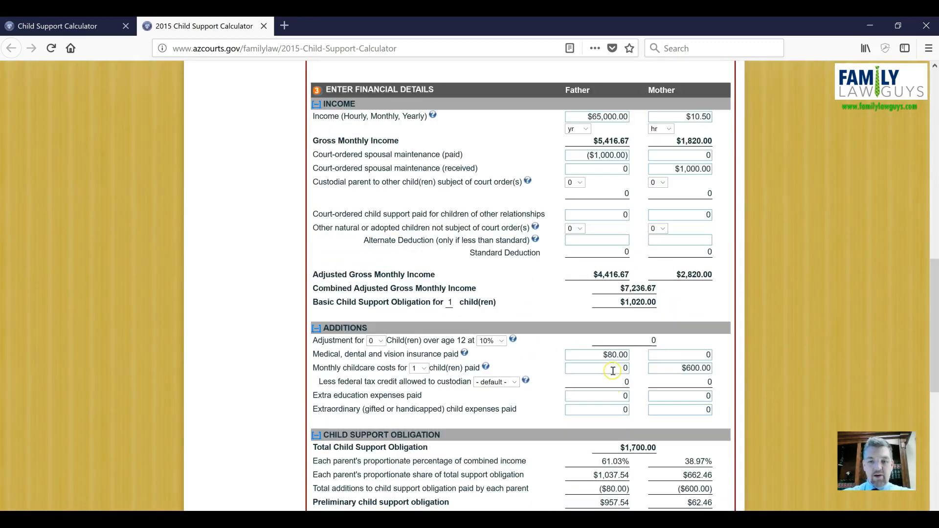
Step: Examine the mother's childcare cost entry and the father's yearly income field and period
drag(676, 368, 718, 370)
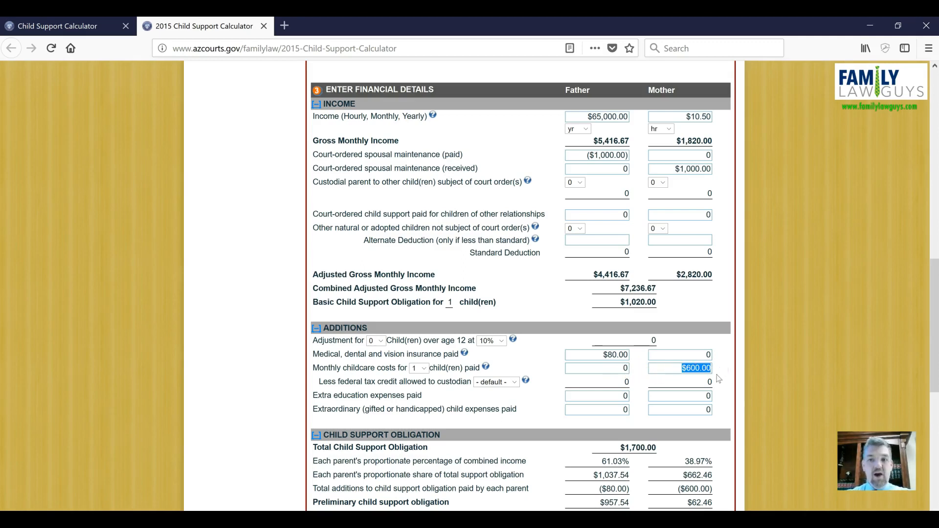
scroll(704, 372, down, 2)
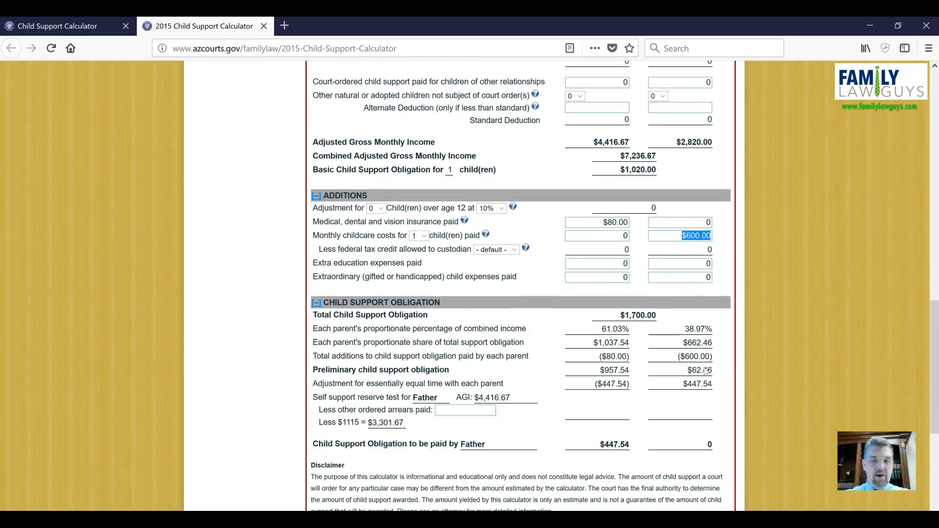
click(682, 236)
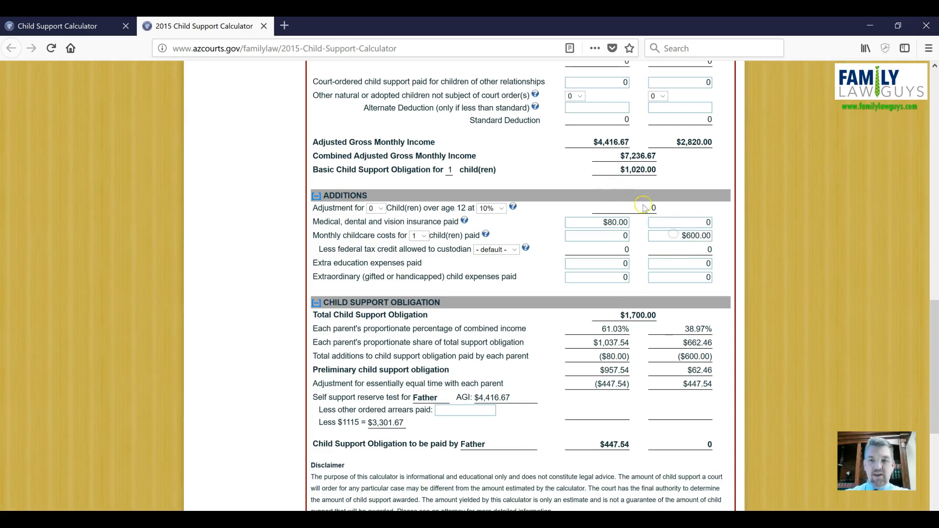
scroll(645, 209, up, 2)
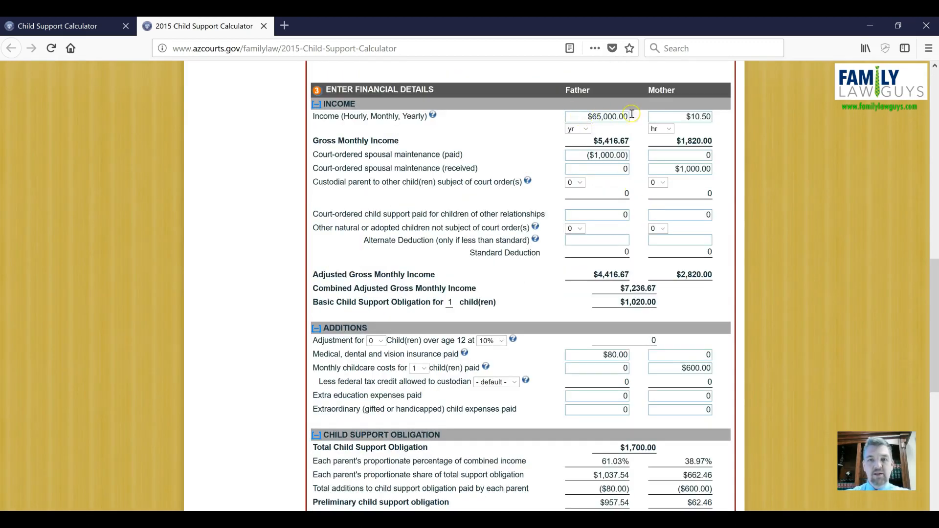
click(587, 116)
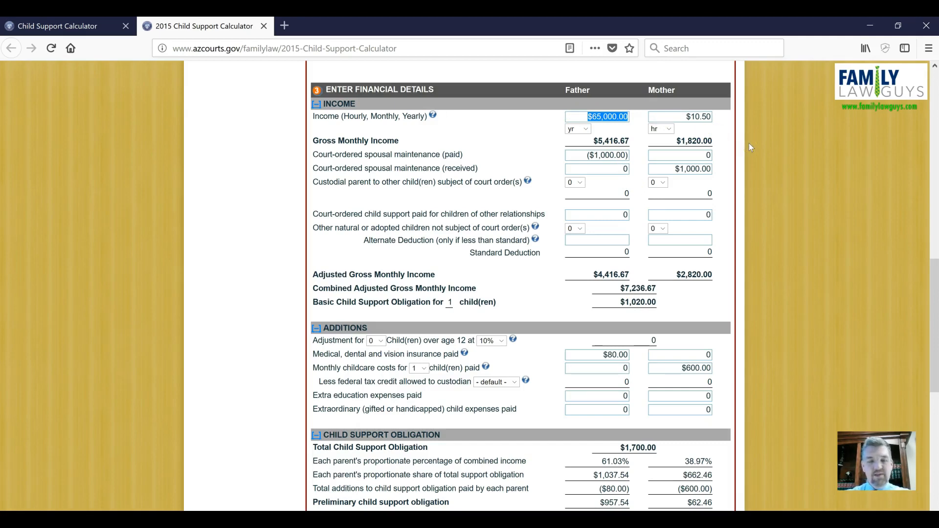
click(584, 130)
click(714, 123)
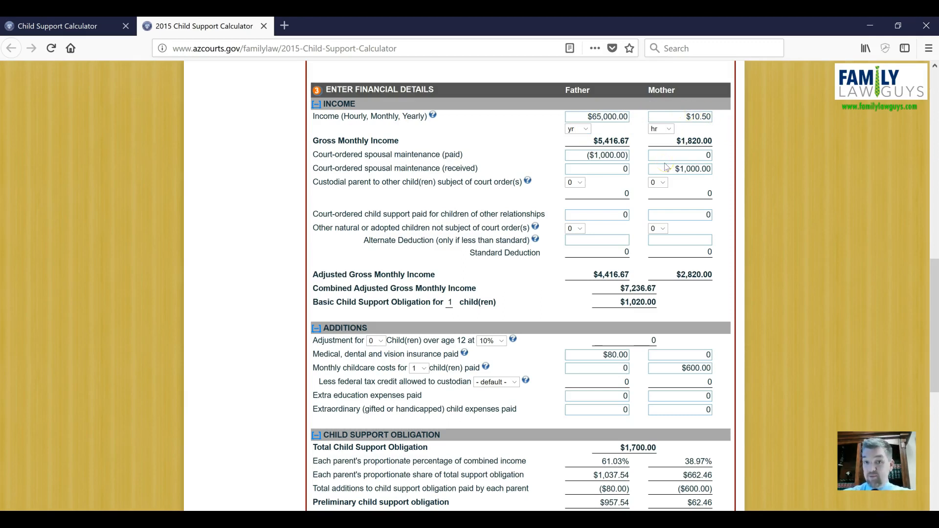
Step: Set the mother's income to 90000 per year
click(678, 117)
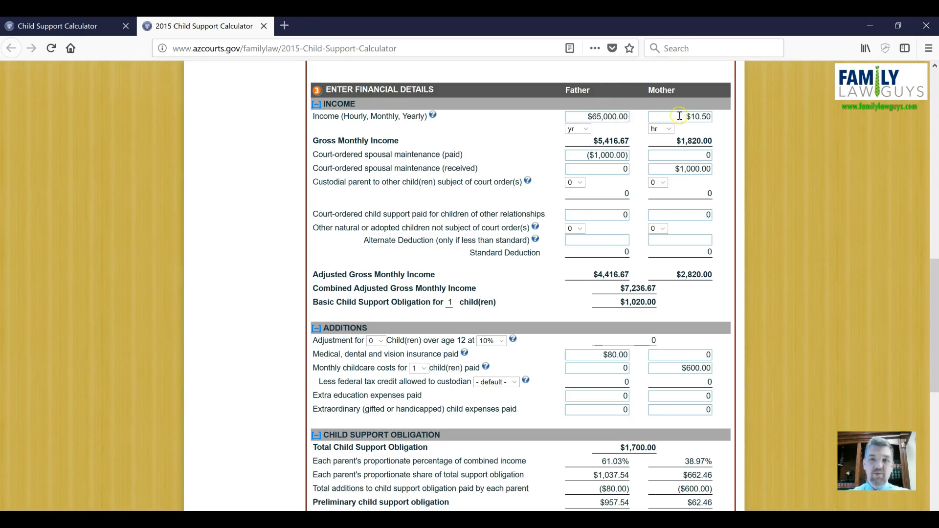
double_click(678, 118)
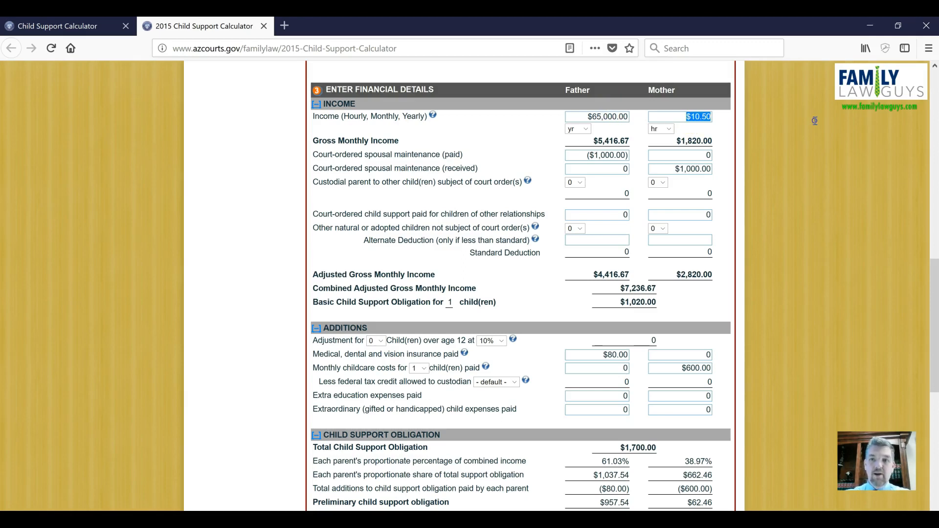
text(90000)
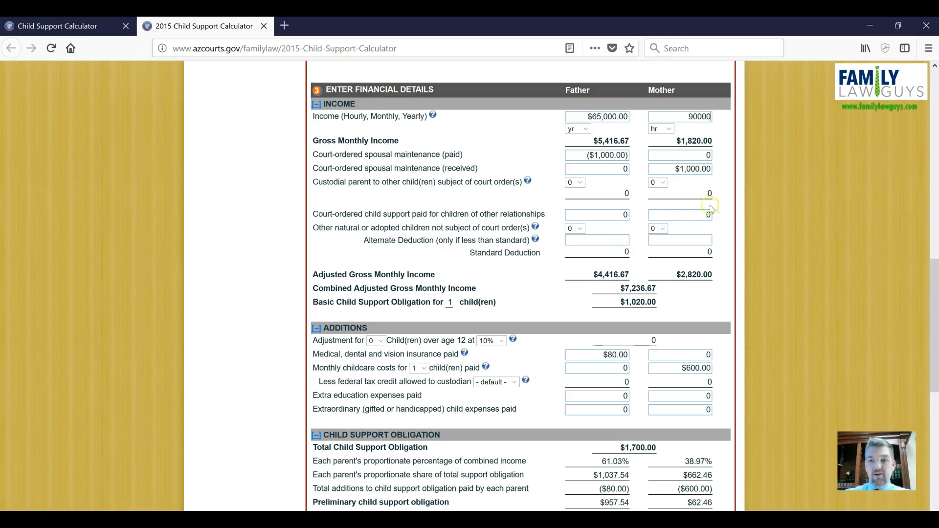
click(661, 129)
click(665, 170)
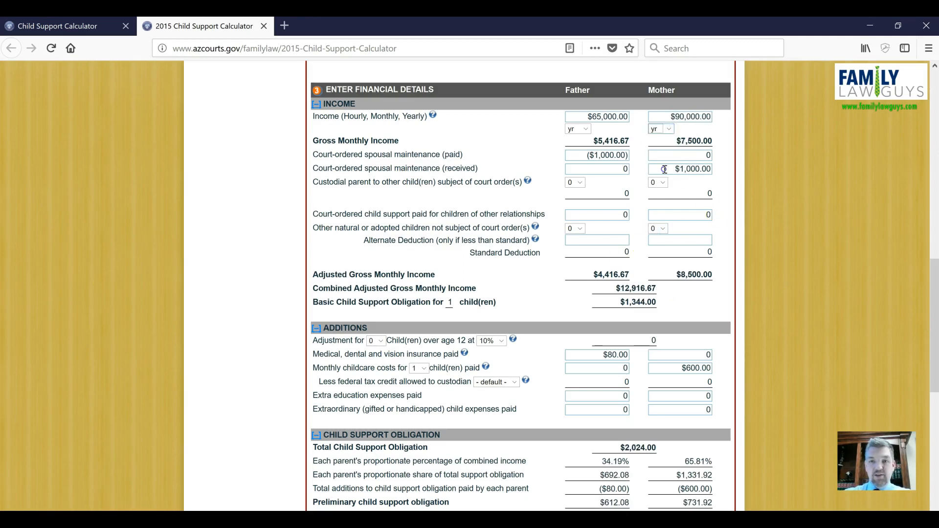
Step: Review the financial details and child support obligation sections with the mother's updated income
scroll(723, 184, down, 8)
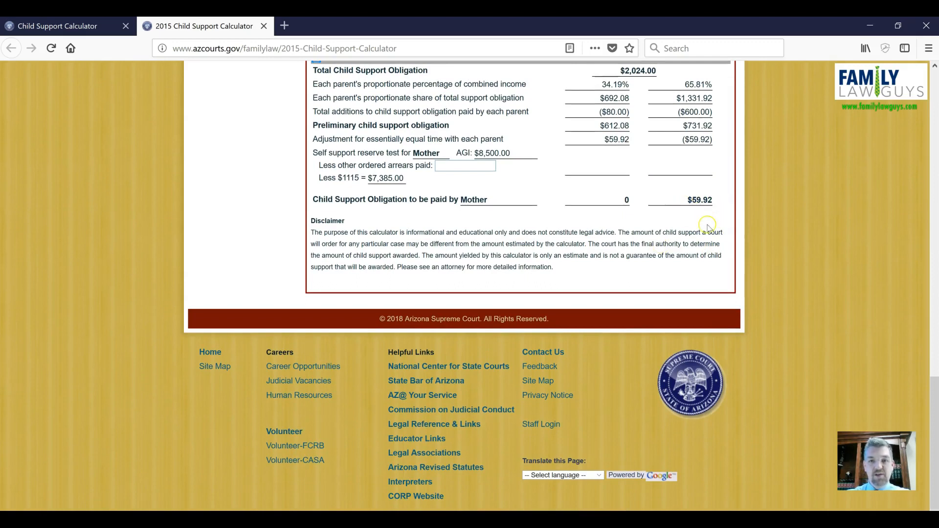
scroll(708, 226, up, 8)
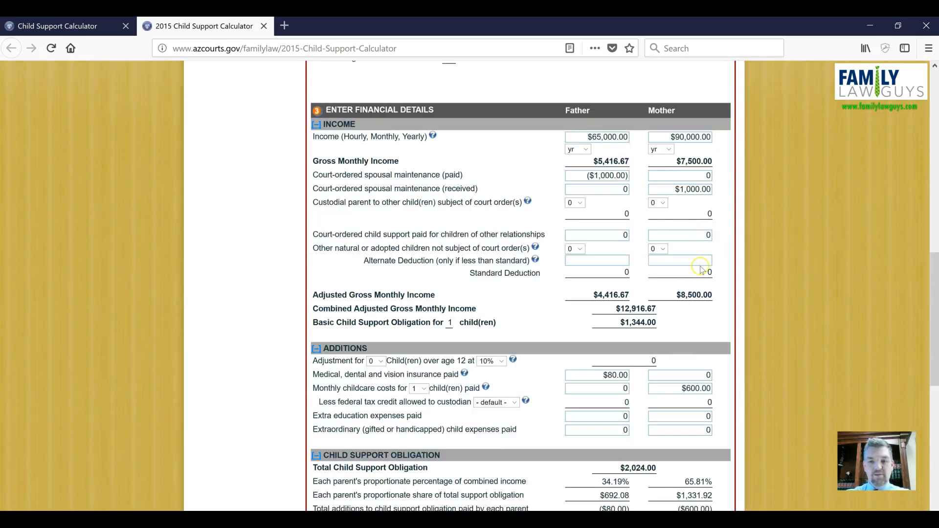
scroll(702, 269, down, 5)
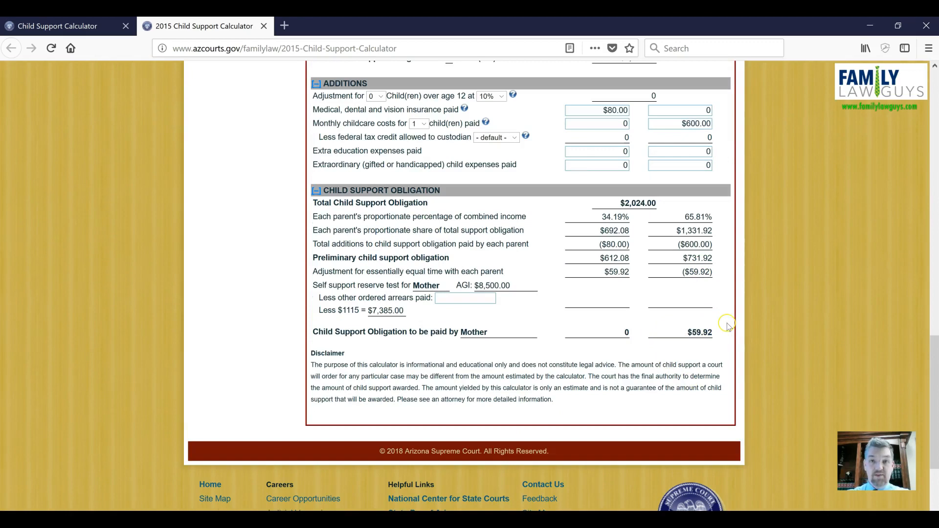
scroll(609, 342, up, 7)
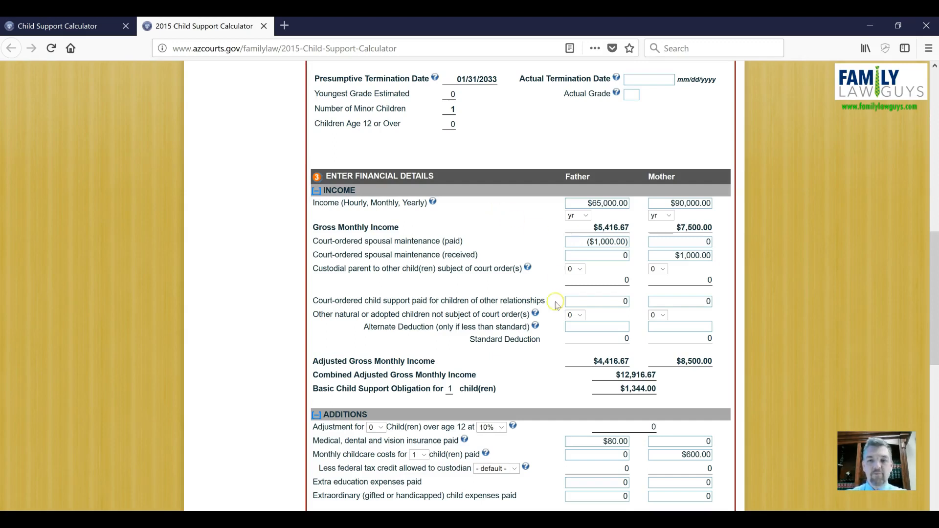
Step: Print the worksheet, choosing to open the generated PDF with Adobe Acrobat Reader DC
scroll(547, 306, up, 7)
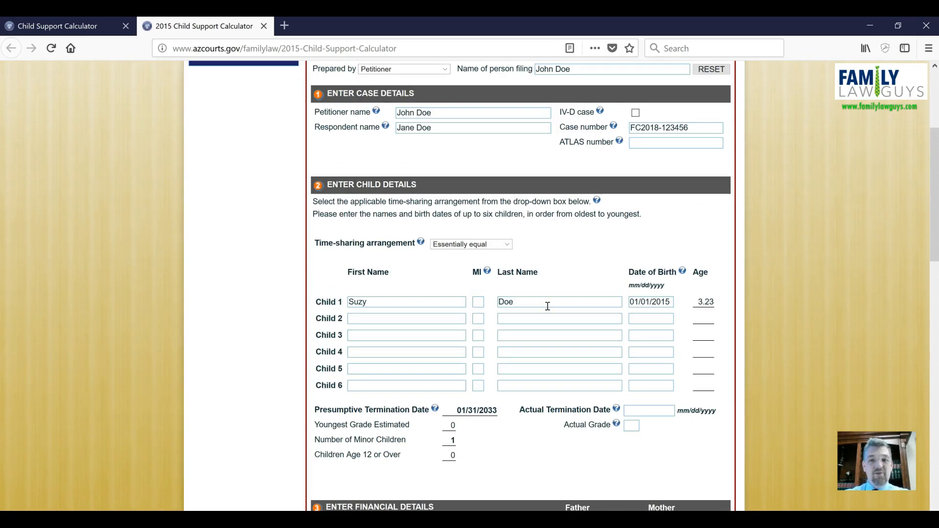
scroll(622, 295, up, 4)
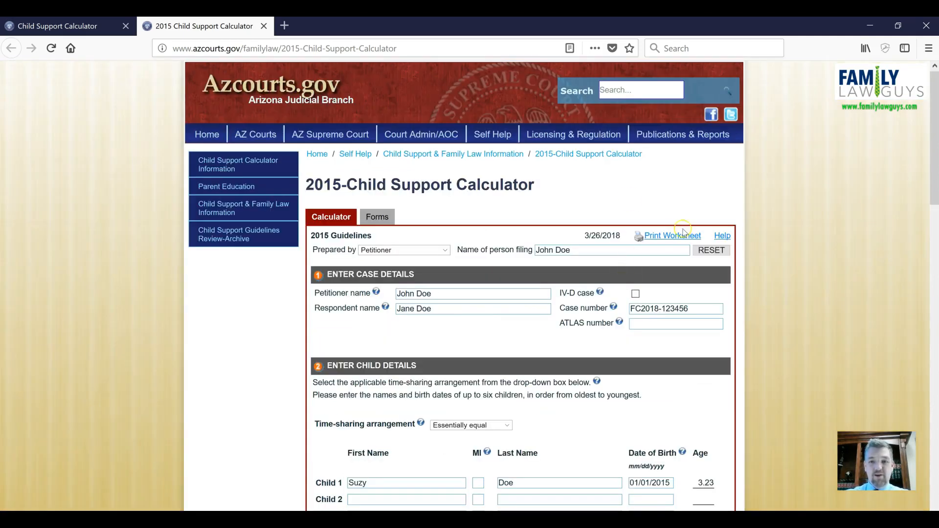
click(668, 236)
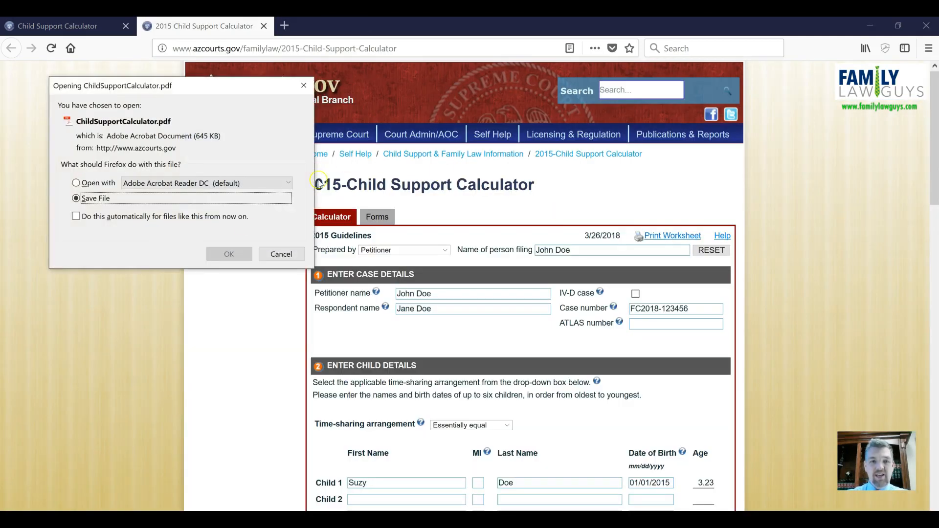
click(76, 184)
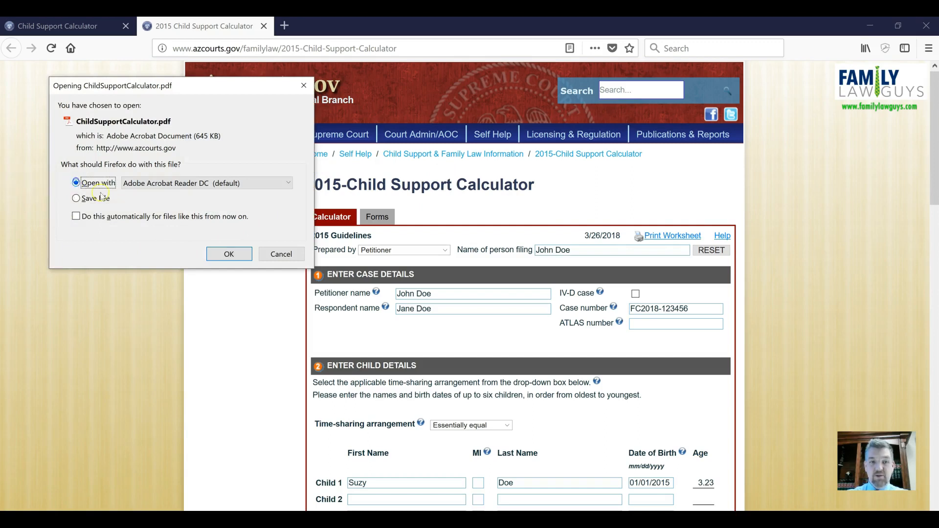
click(228, 254)
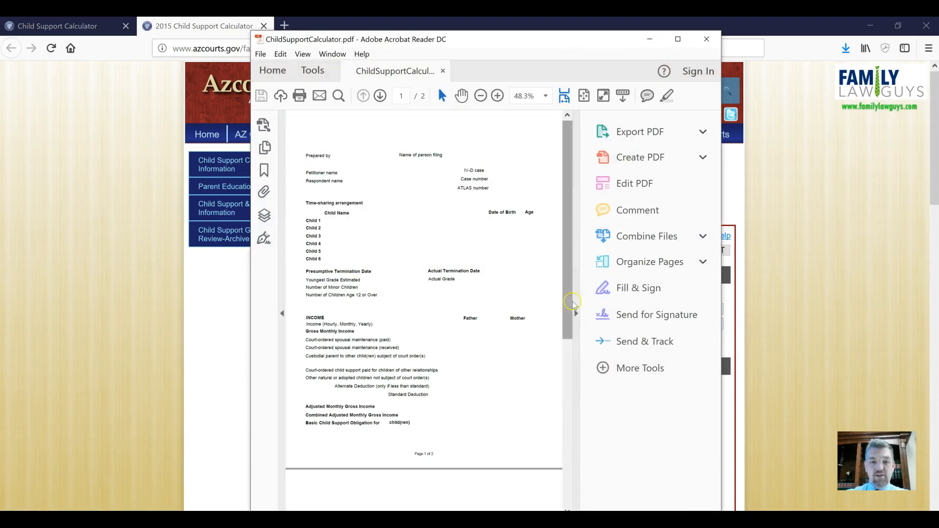
Step: Examine the worksheet PDF's case, income and child support obligation details, then close the Acrobat Reader window
click(576, 191)
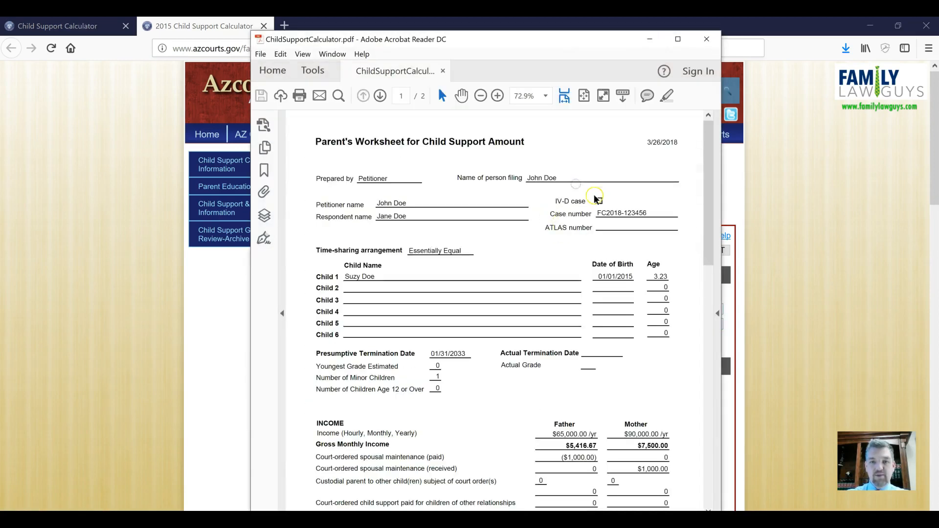
scroll(598, 195, down, 3)
scroll(597, 195, down, 12)
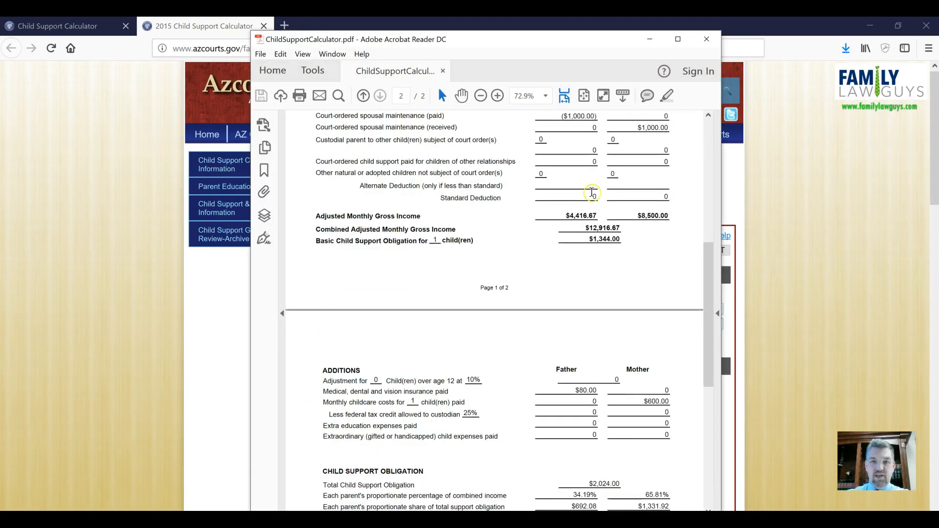
scroll(593, 195, down, 4)
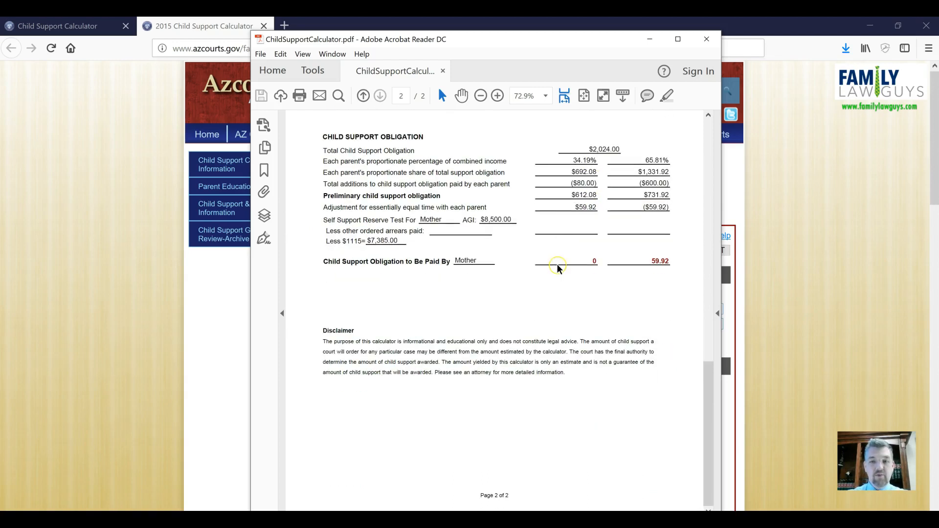
scroll(558, 266, up, 15)
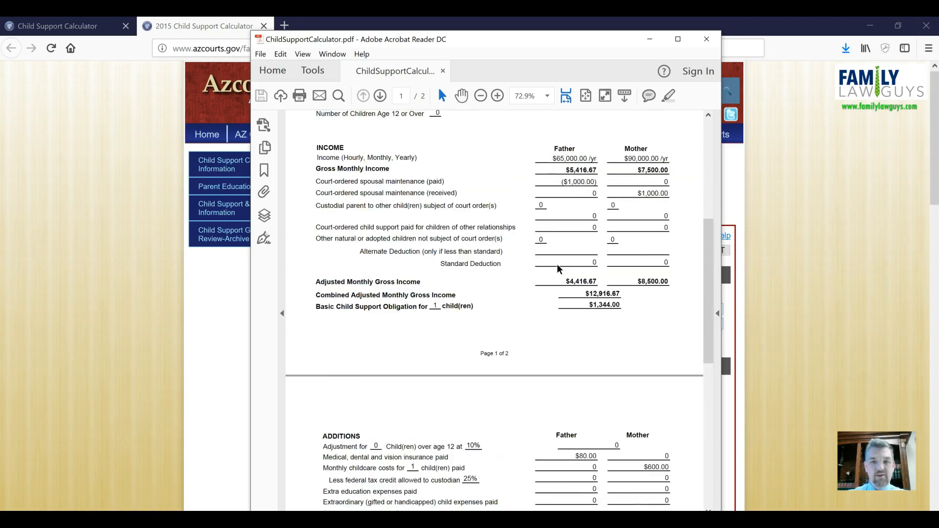
scroll(556, 264, up, 5)
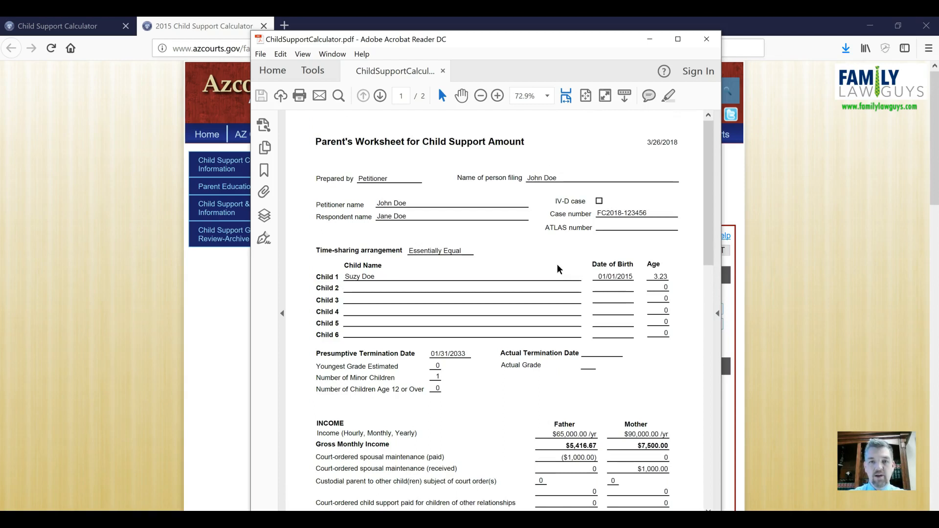
click(706, 39)
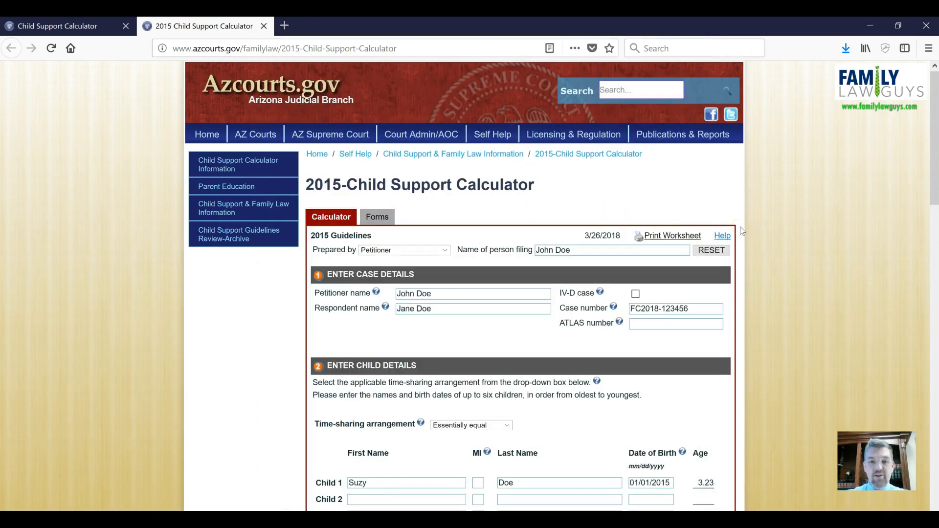